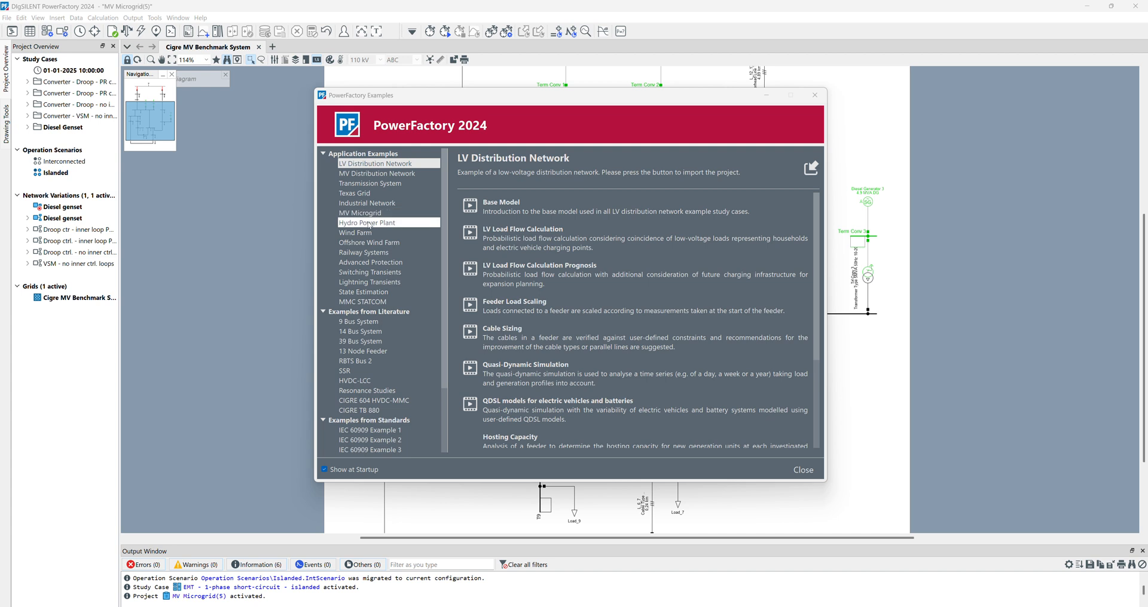
- Read the MV Microgrid example's description, close the examples window and look over the whole Cigre MV network diagram
click(346, 214)
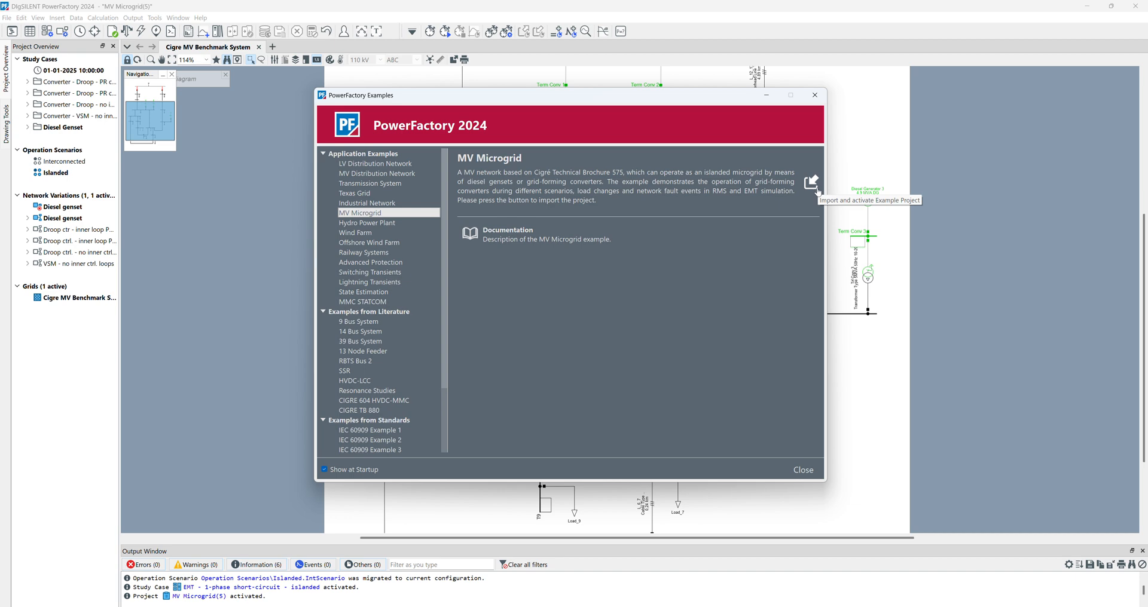
click(814, 95)
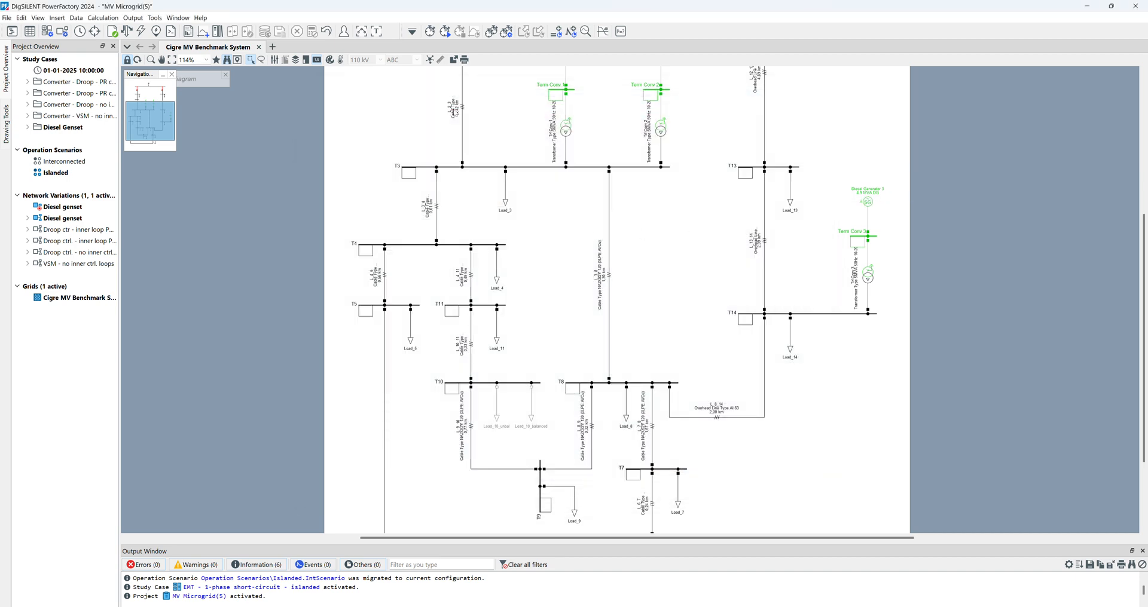
scroll(711, 300, up, 10)
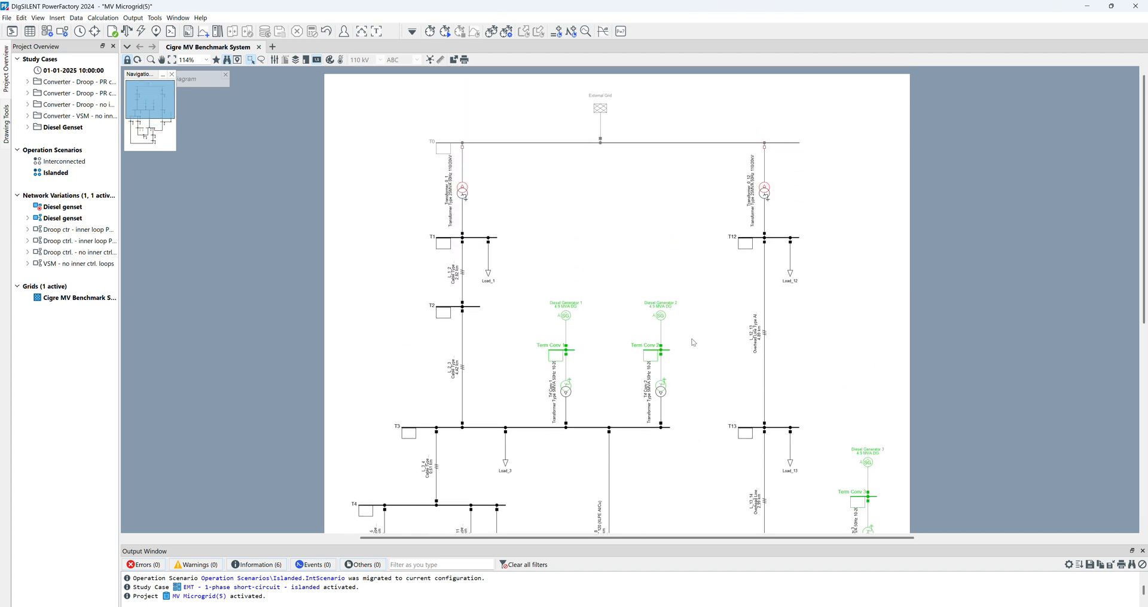
scroll(665, 330, down, 4)
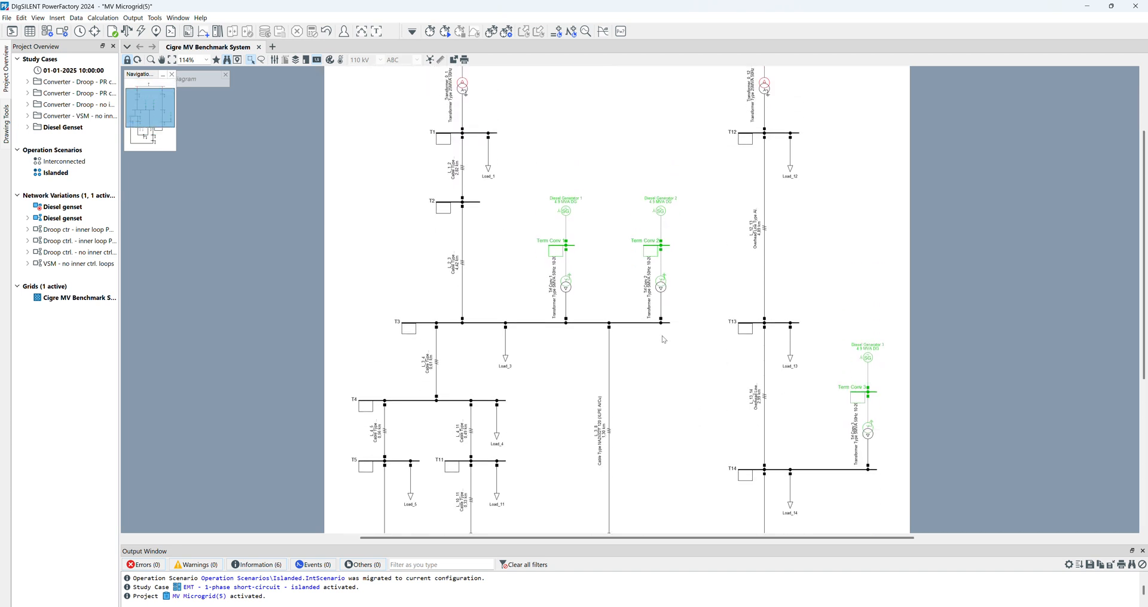
scroll(664, 339, down, 6)
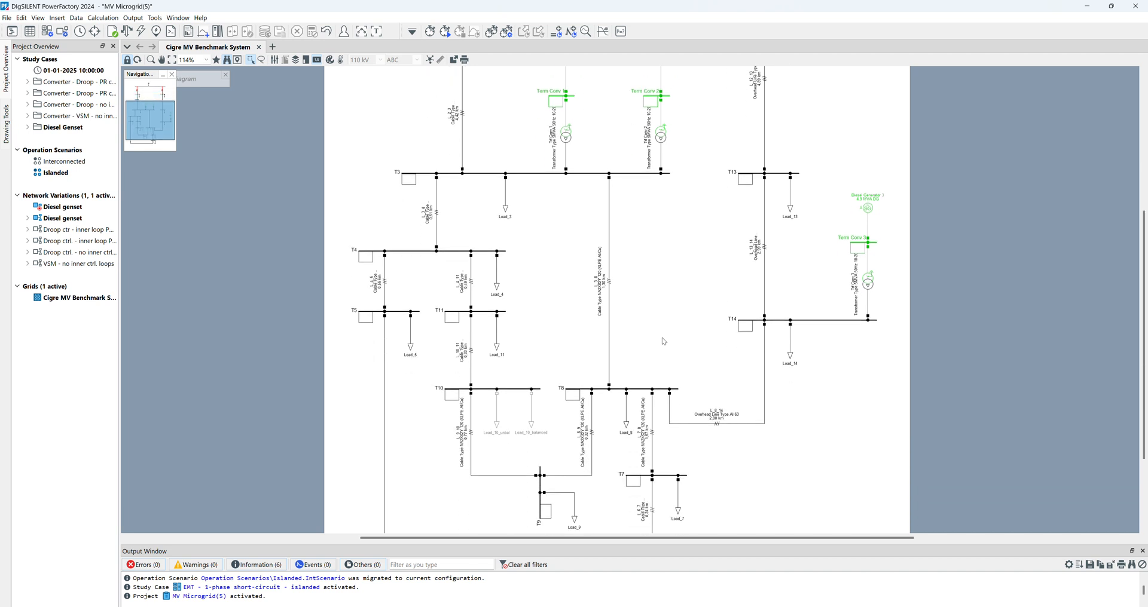
scroll(664, 342, down, 2)
scroll(663, 341, down, 1)
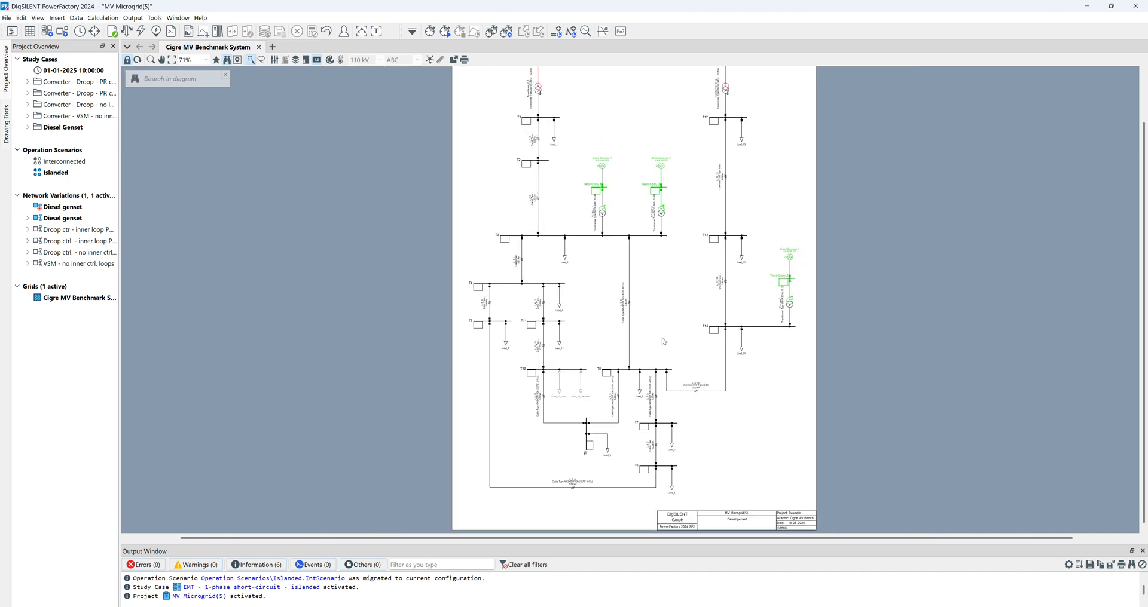
scroll(665, 336, up, 3)
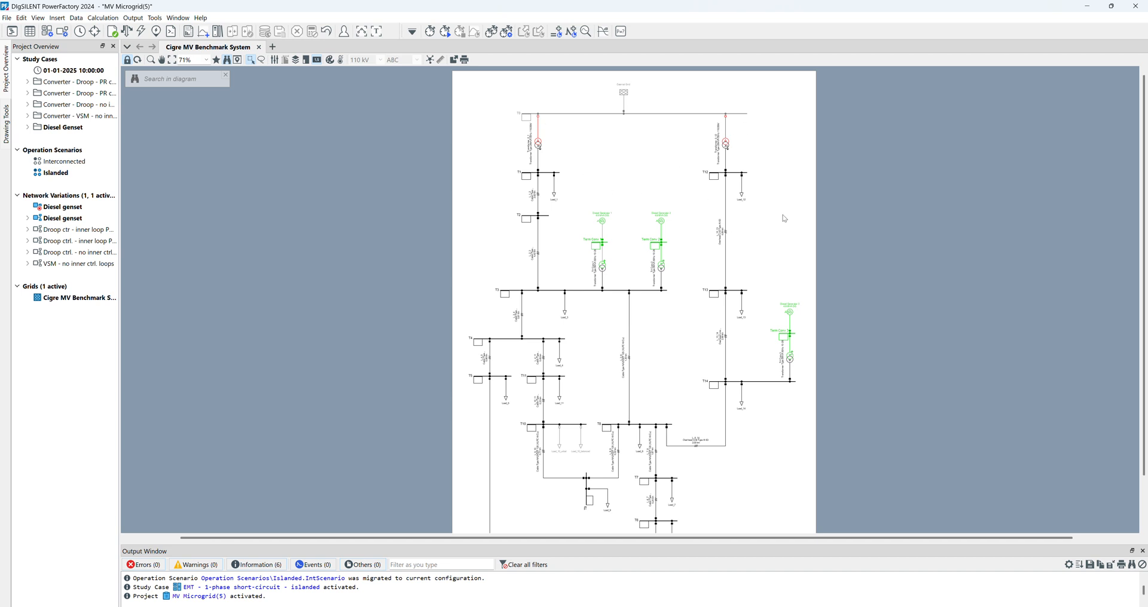
- Run an unbalanced three-phase AC load flow calculation for the islanded network
click(128, 29)
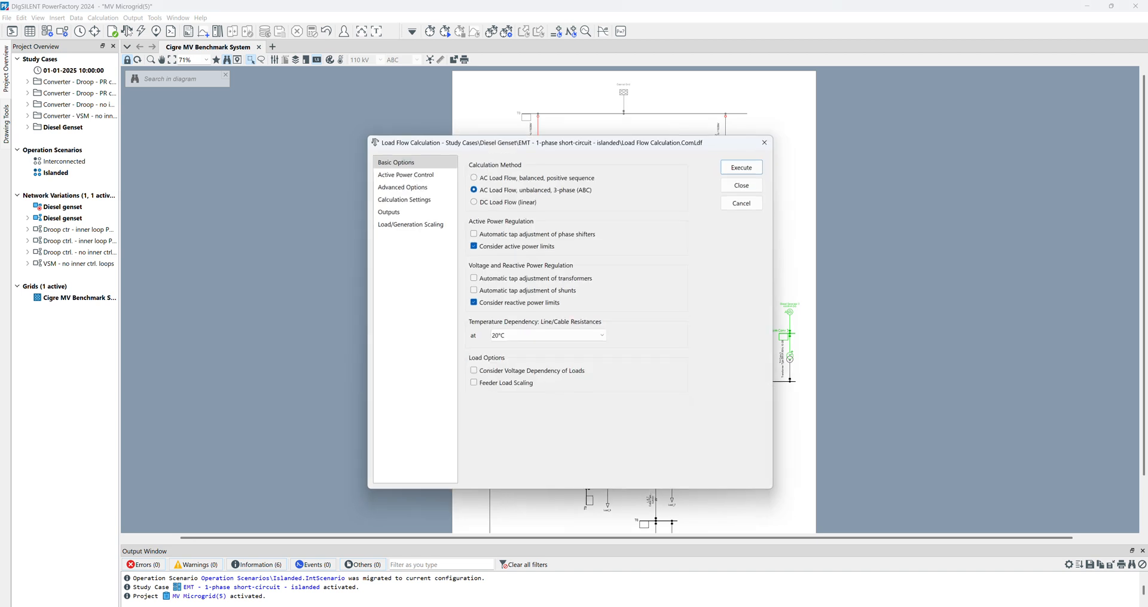
click(749, 164)
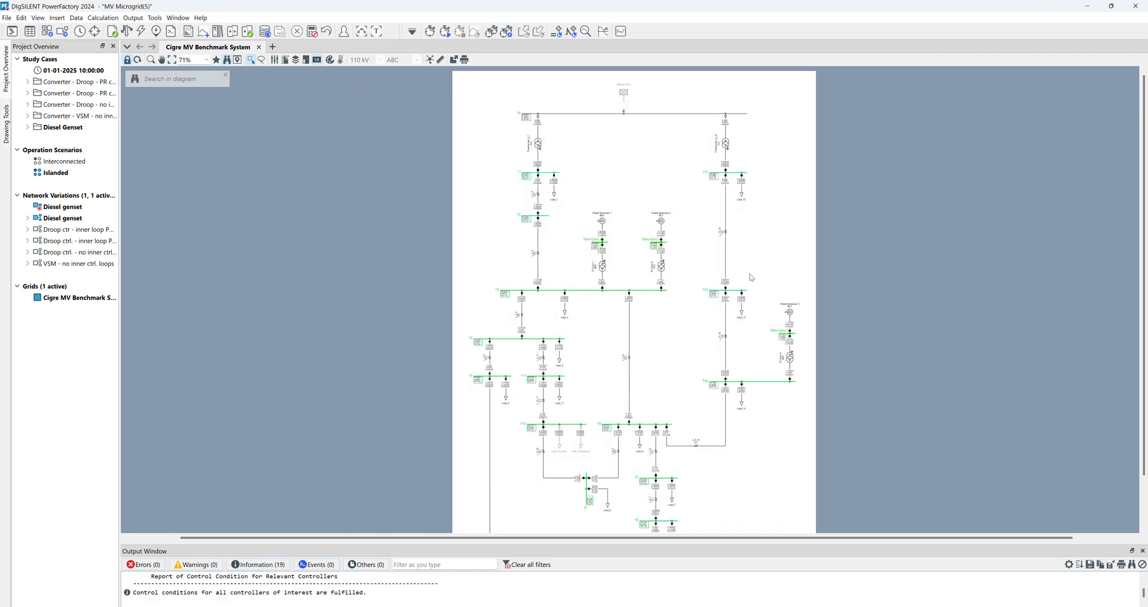
- Examine the load flow results of line L_8_14 between busbars T14 and T8
scroll(743, 341, up, 1)
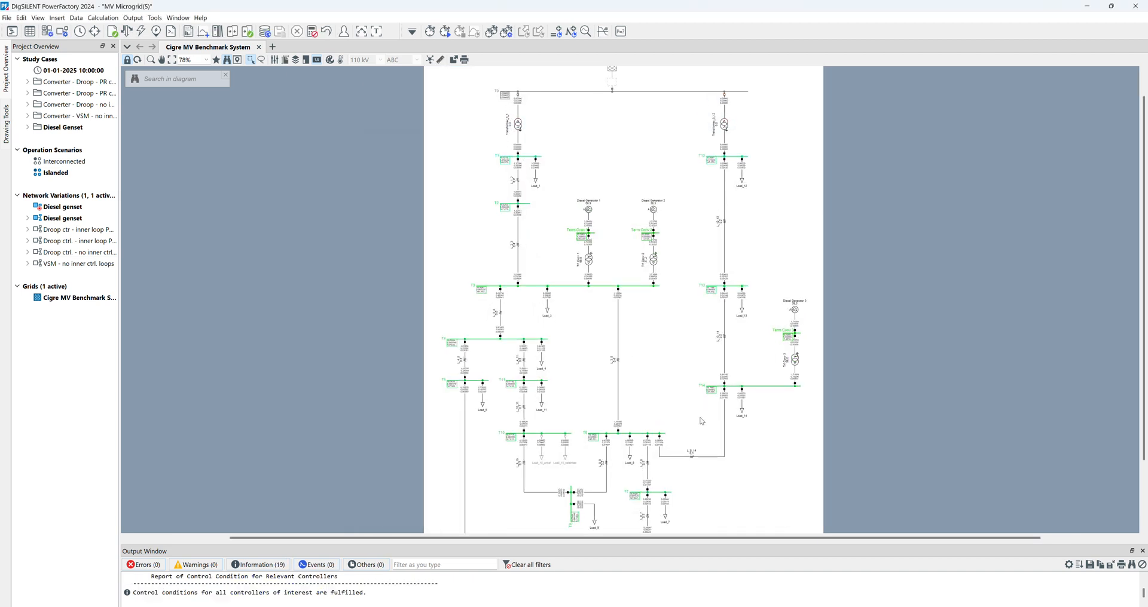
scroll(702, 421, up, 9)
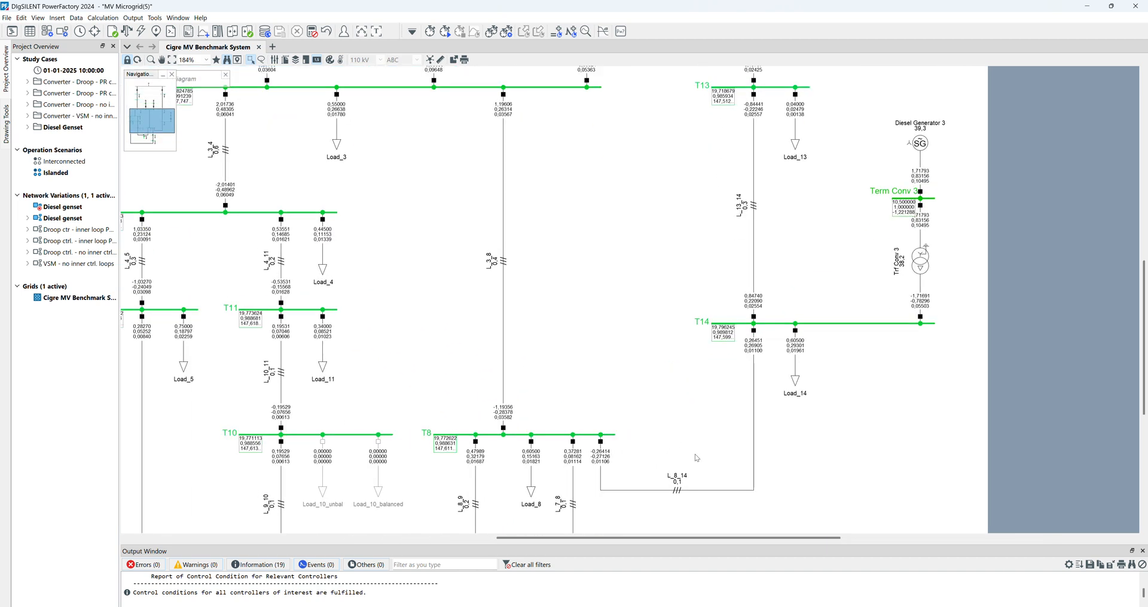
click(755, 398)
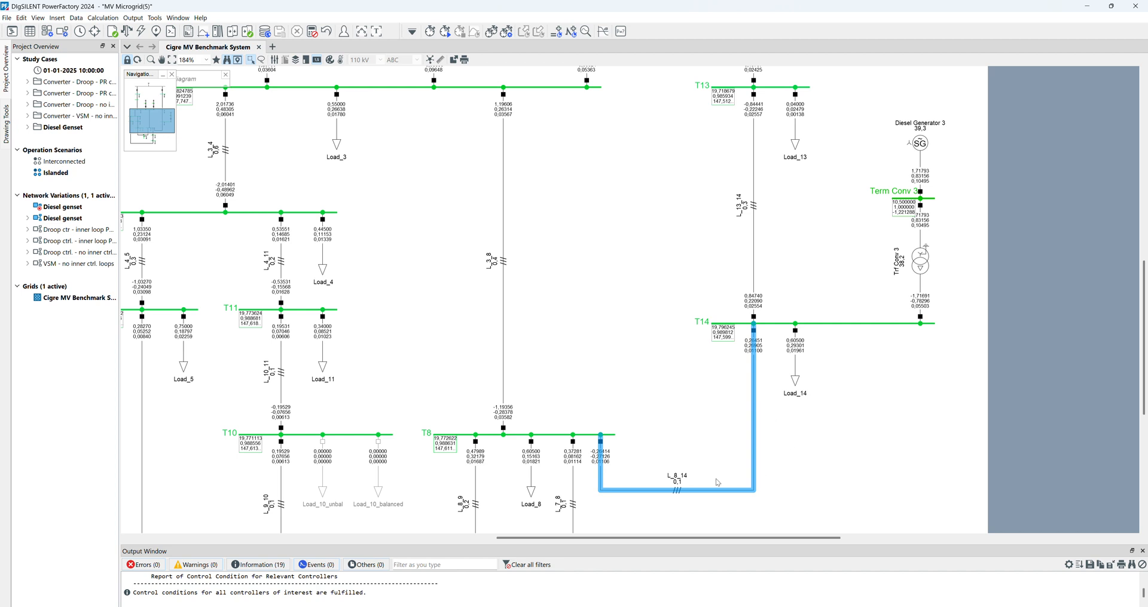
click(785, 374)
mouse_move(763, 353)
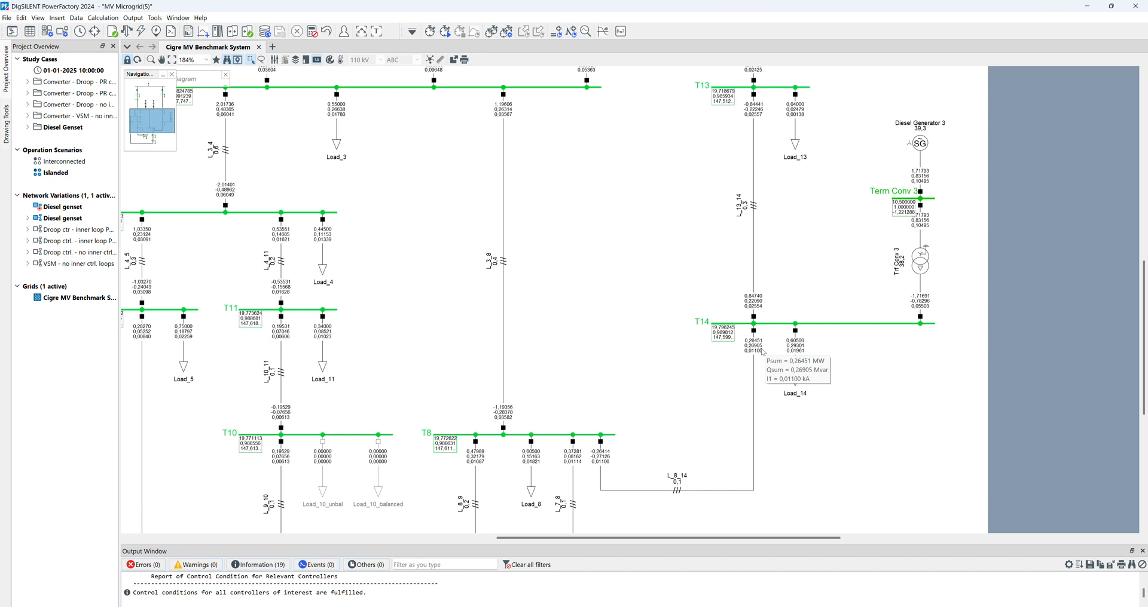
mouse_move(677, 486)
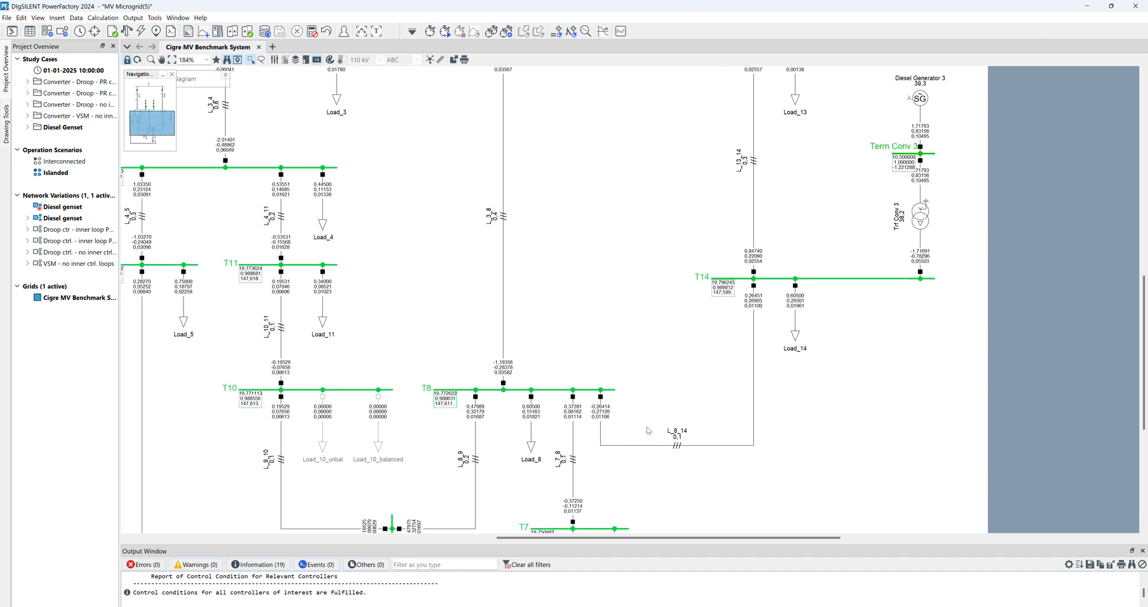
scroll(642, 434, down, 3)
scroll(595, 428, down, 2)
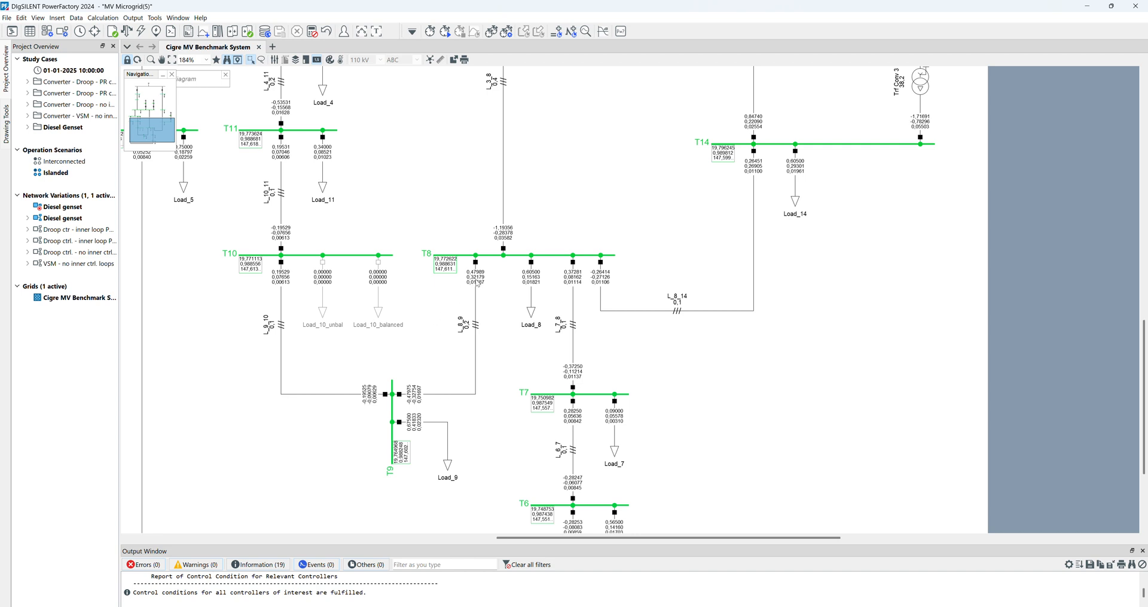
scroll(477, 284, up, 4)
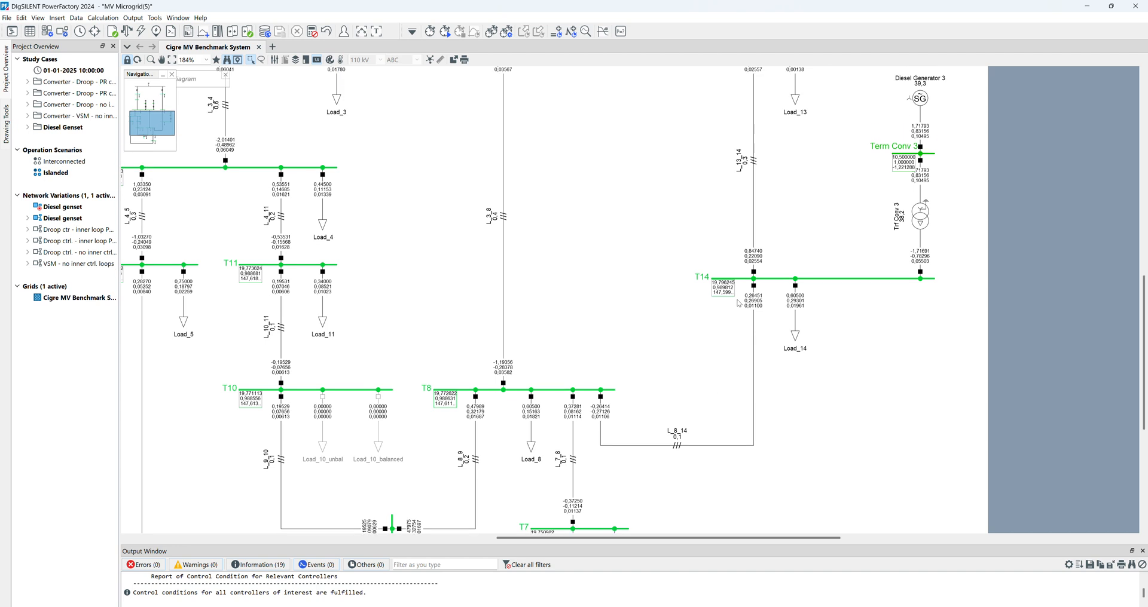
mouse_move(761, 307)
mouse_move(680, 439)
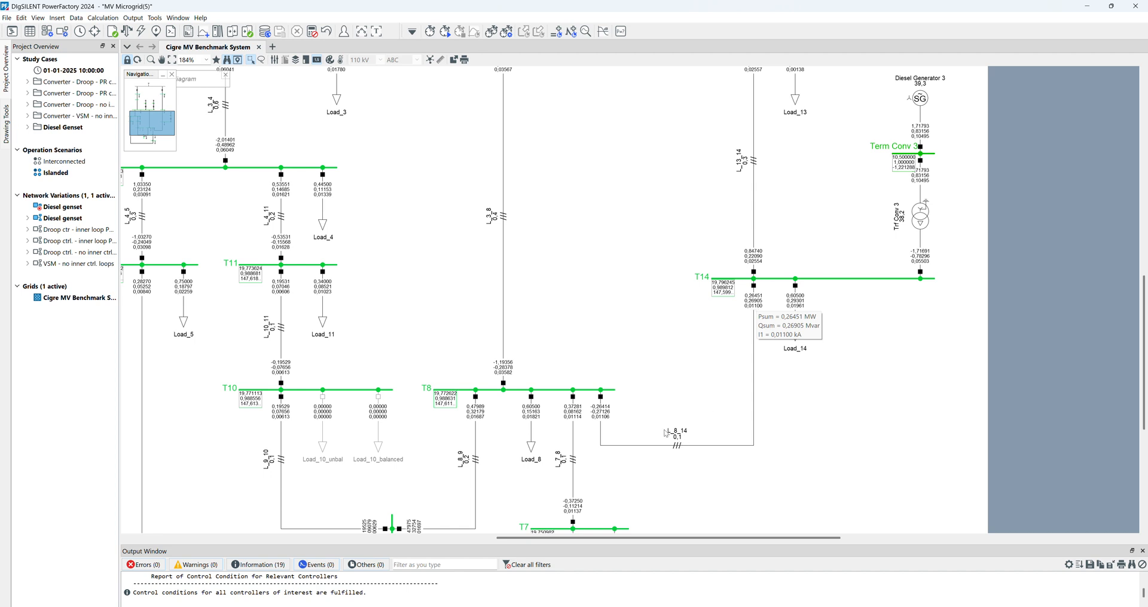
- Check the rated current in the line type of L_8_14 and leave both dialogs without changes
double_click(718, 445)
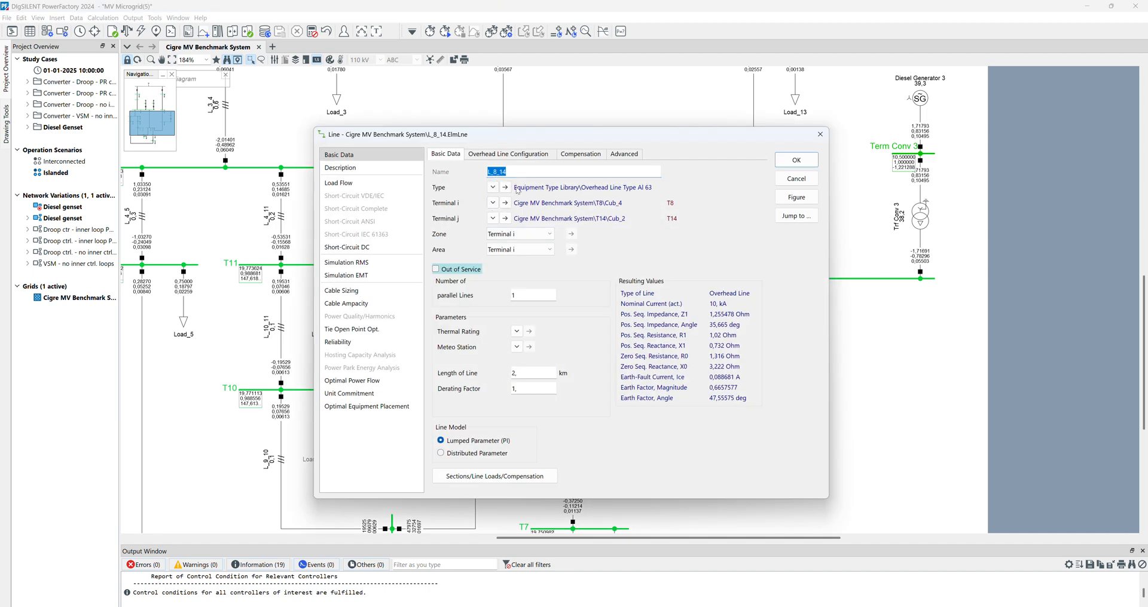
click(506, 188)
drag(511, 206, 446, 206)
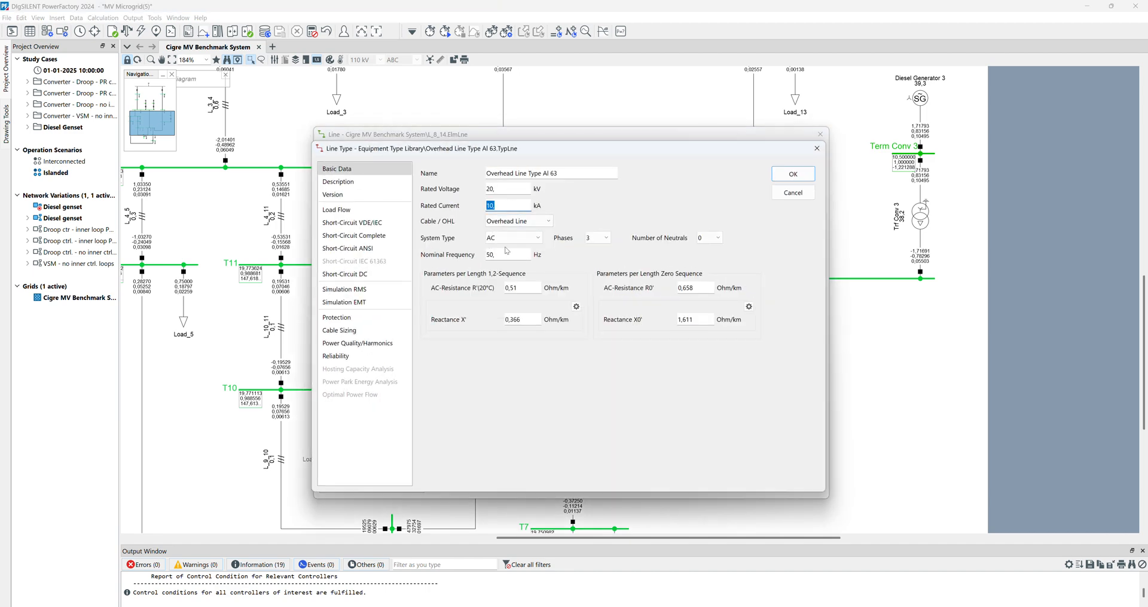
click(793, 192)
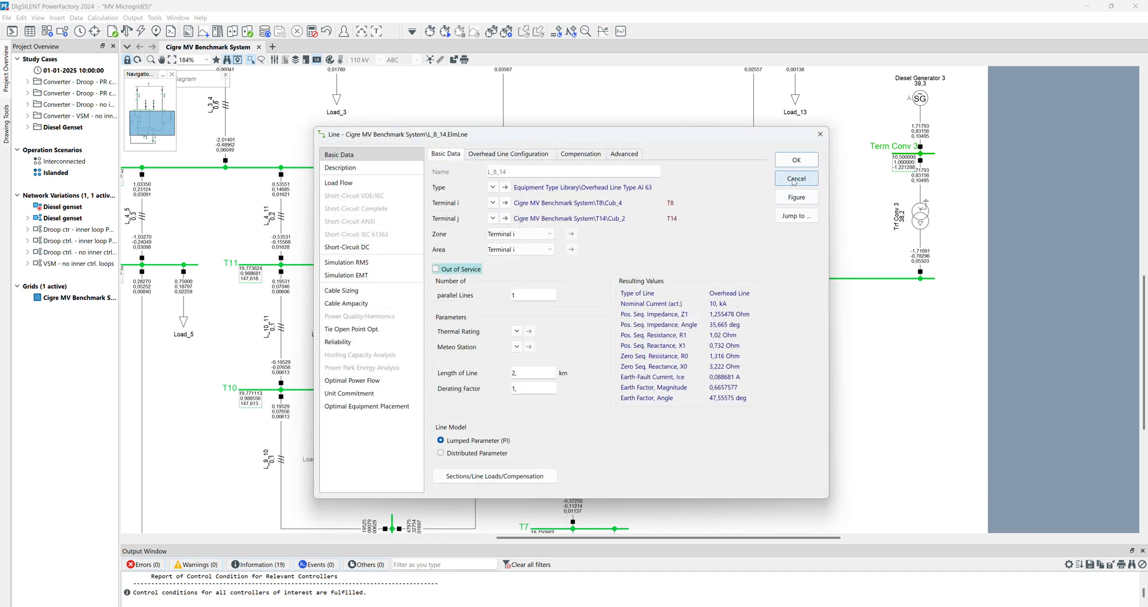
click(801, 181)
- Create a new fuse in the cubicle of line L_8_14 at busbar T14
mouse_move(753, 307)
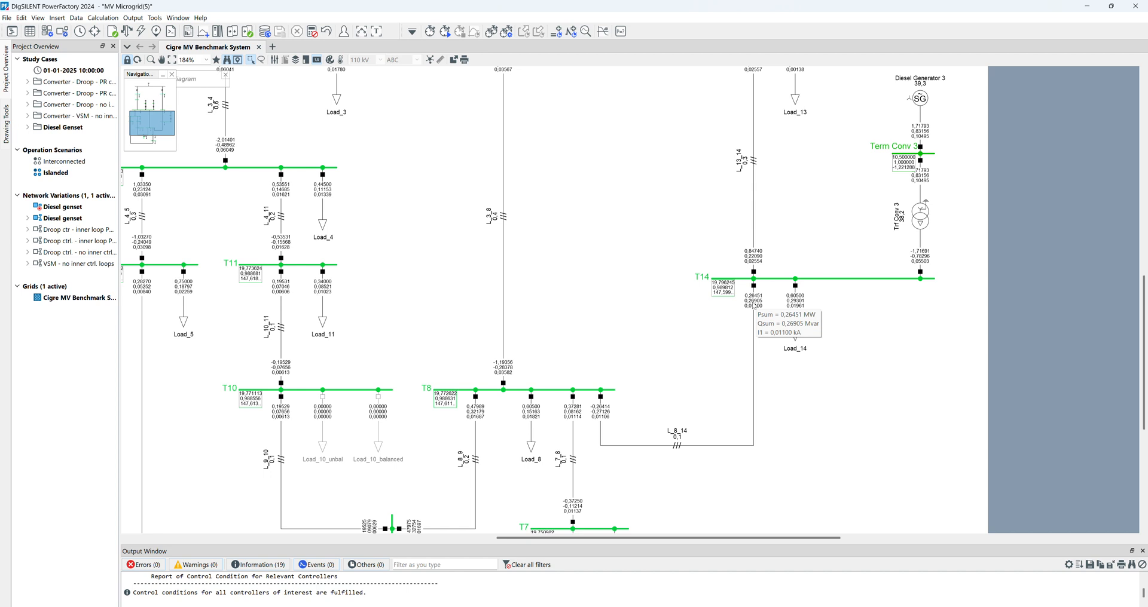
right_click(755, 289)
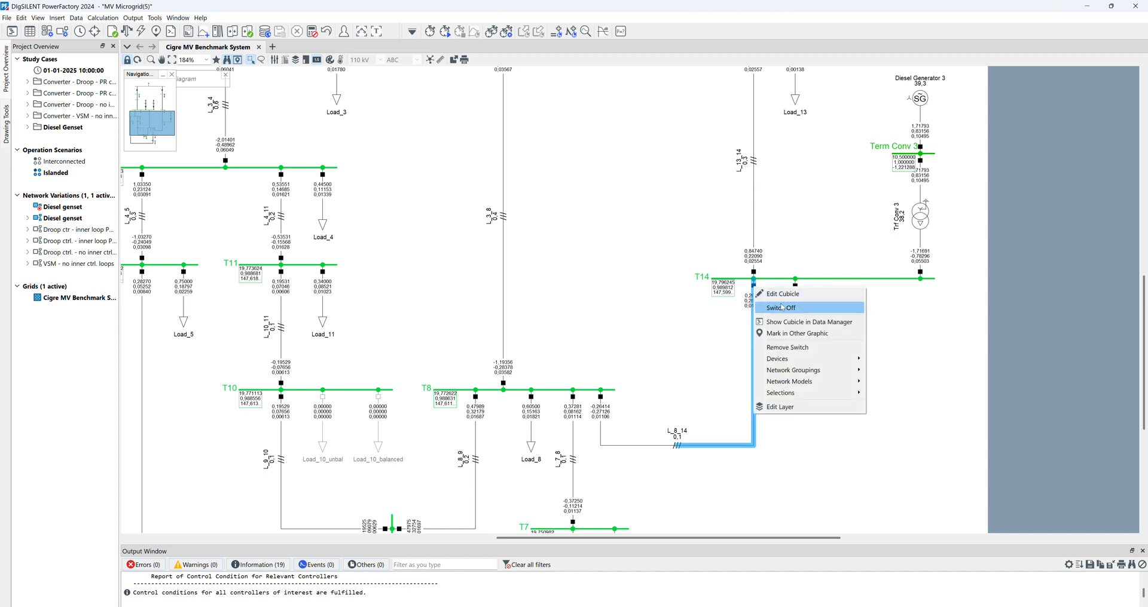
mouse_move(795, 359)
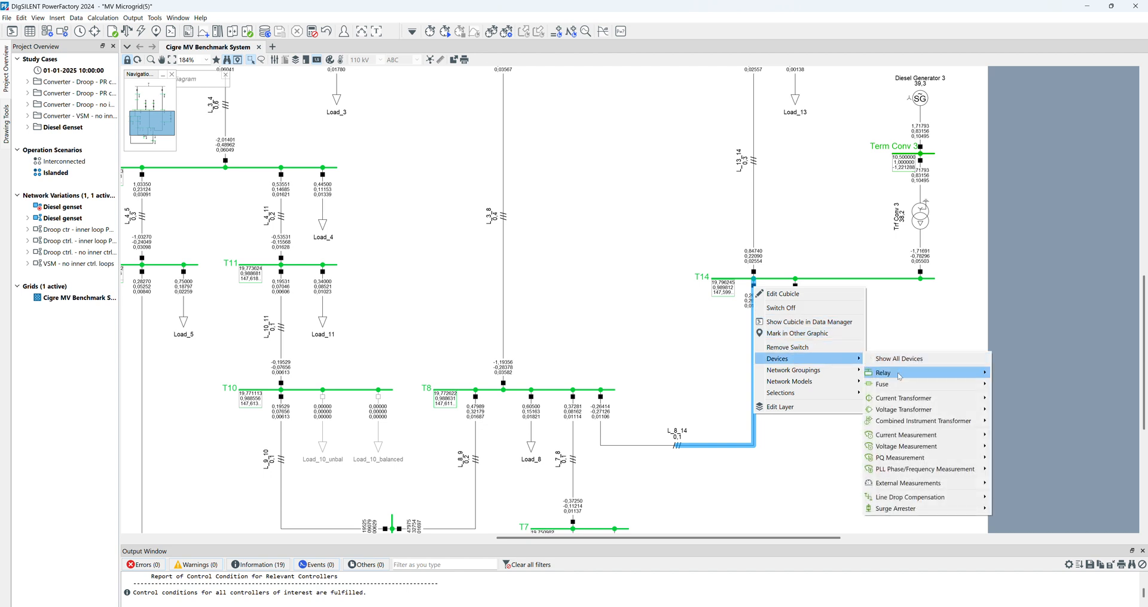
mouse_move(956, 384)
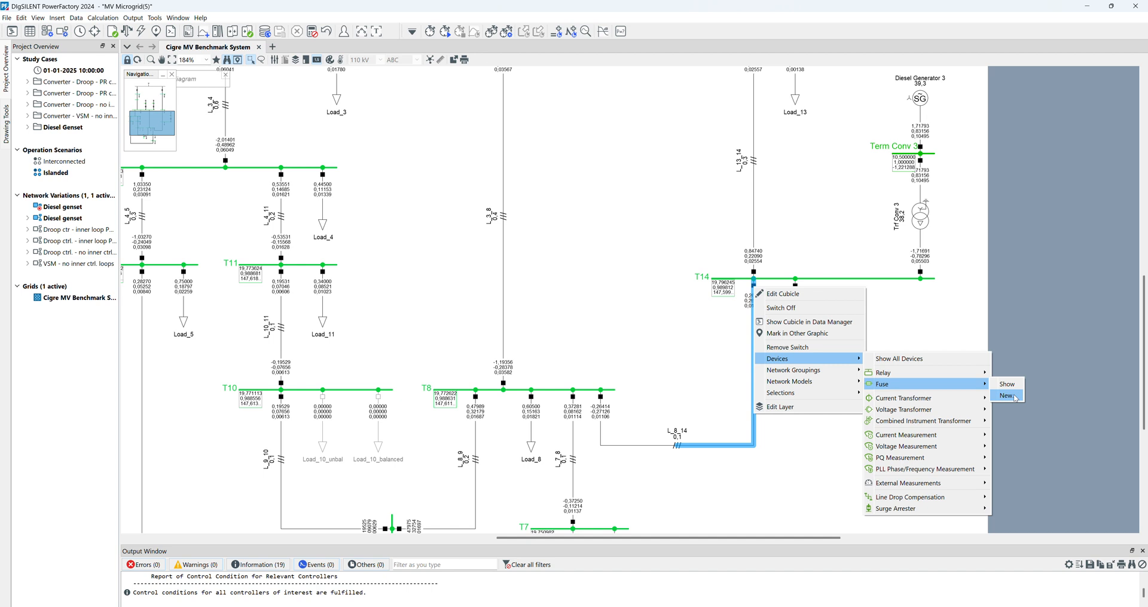
click(1007, 395)
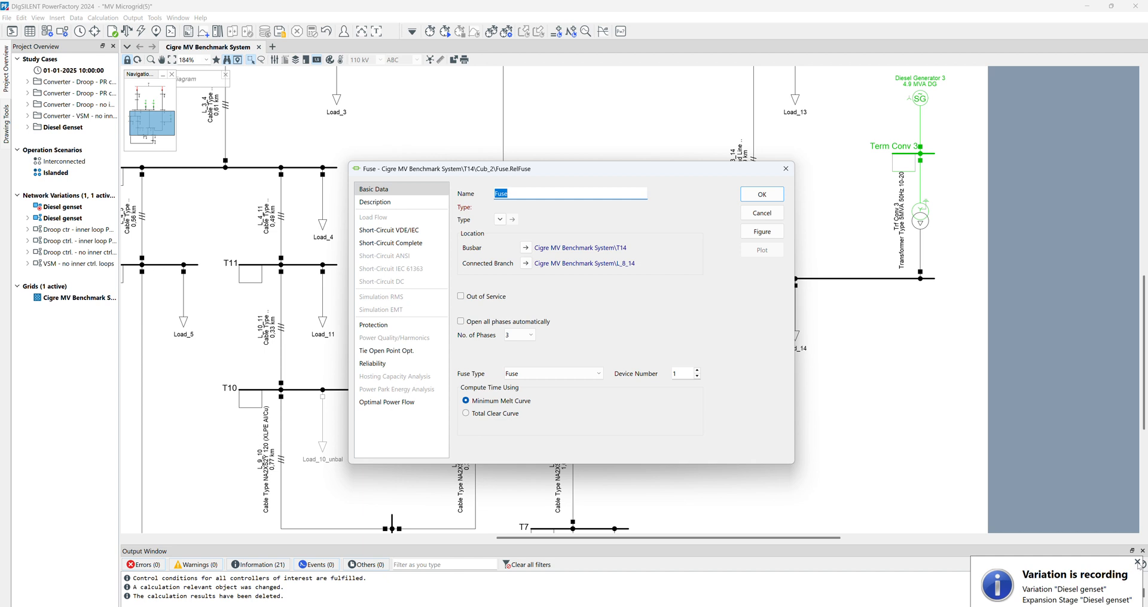
- Assign the fuse the library type Driwisa 16 A from the Driescher Driwisa 25.8 kV folder
click(499, 219)
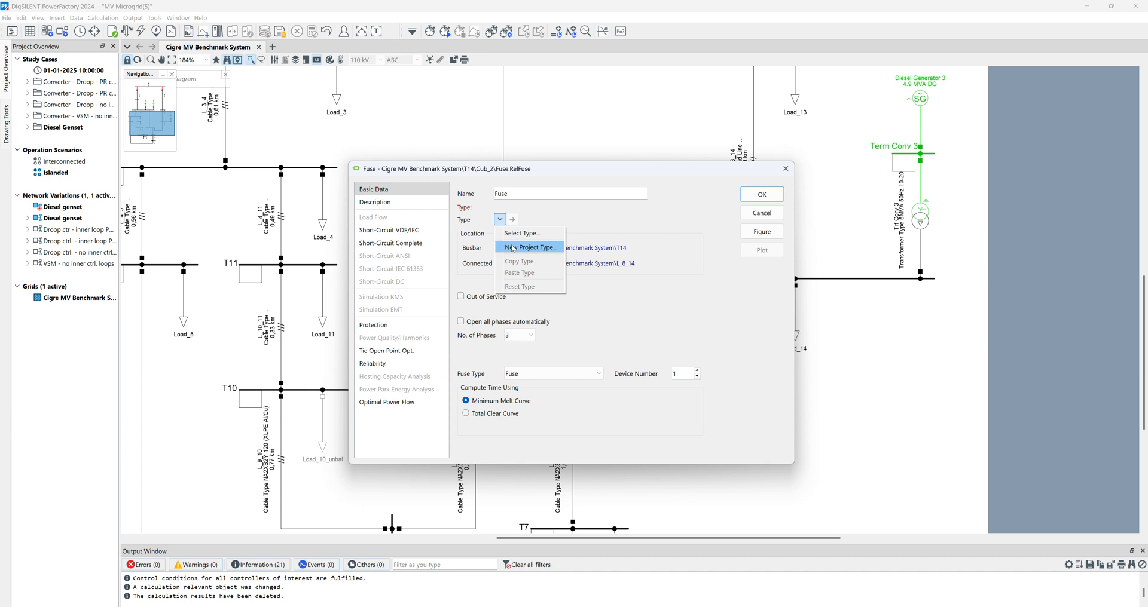
click(515, 240)
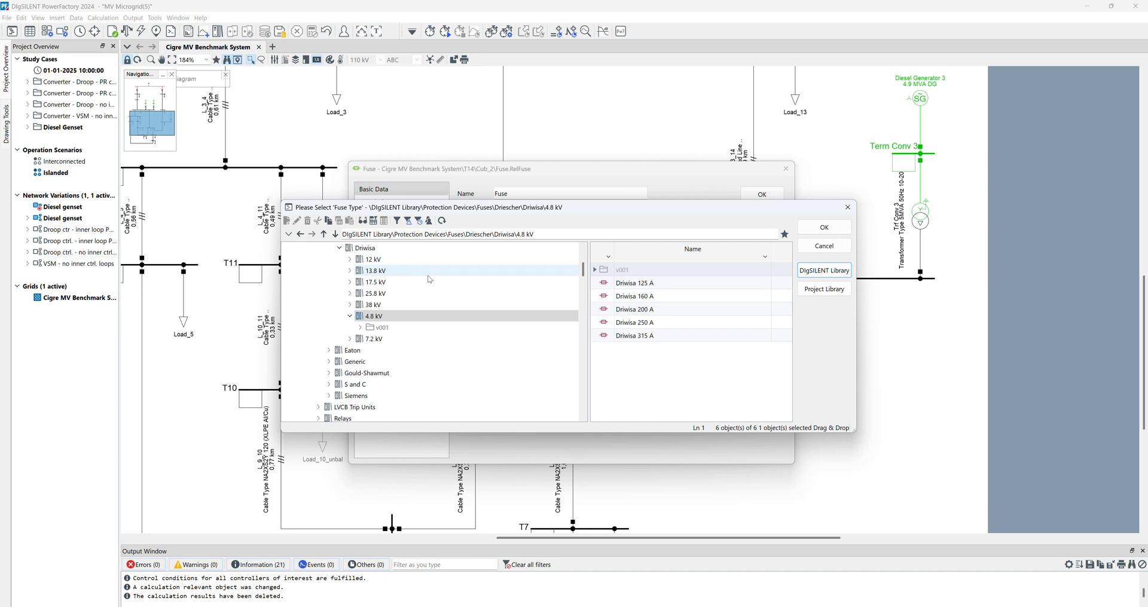
scroll(334, 328, up, 1)
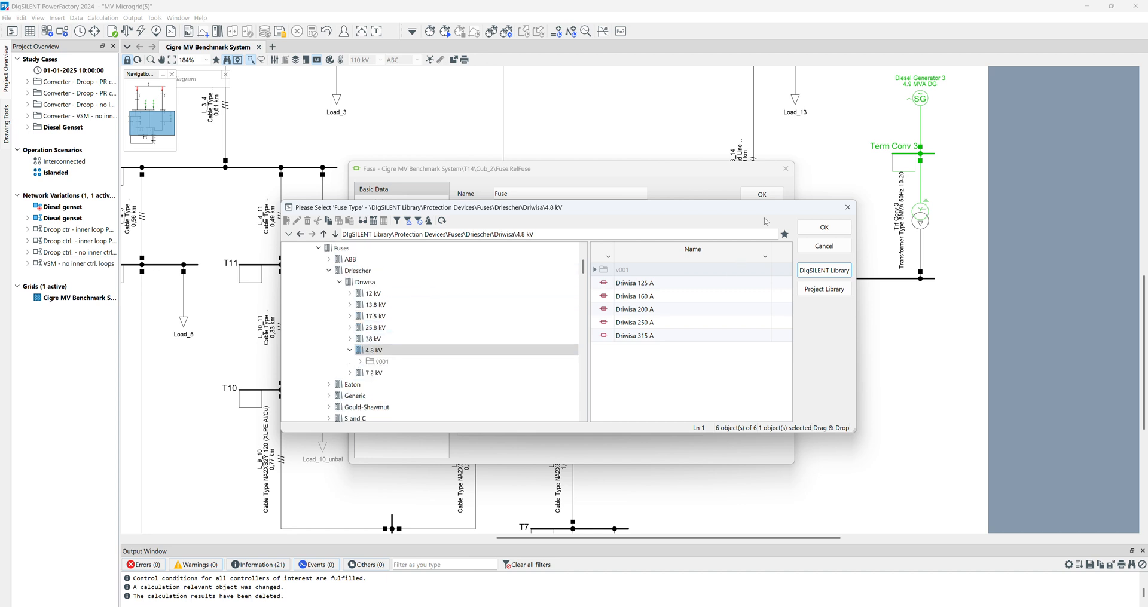
click(366, 328)
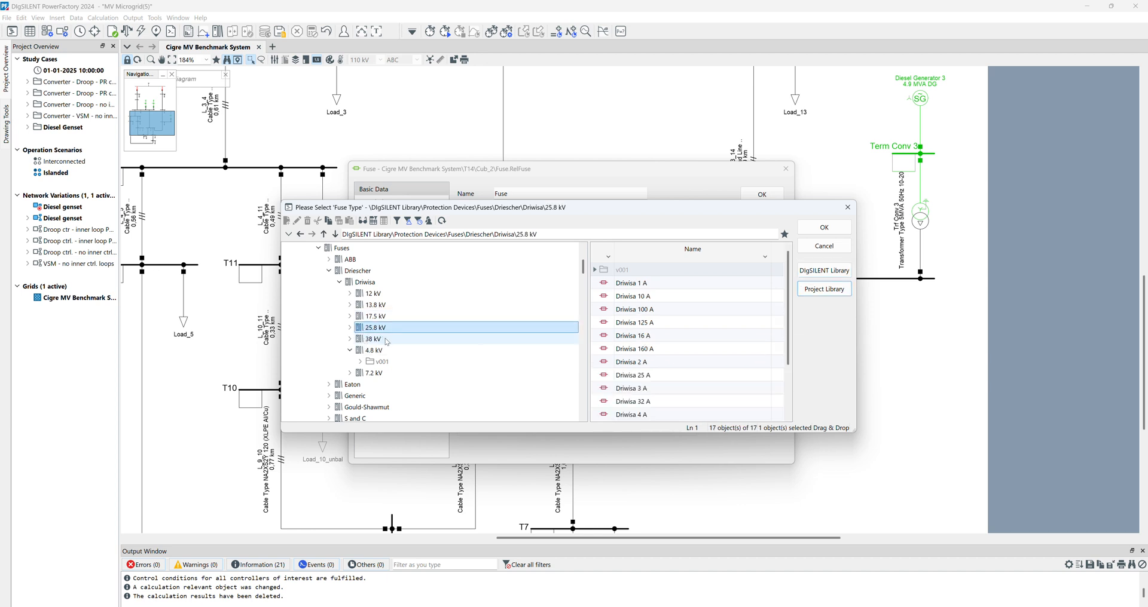
scroll(664, 339, down, 2)
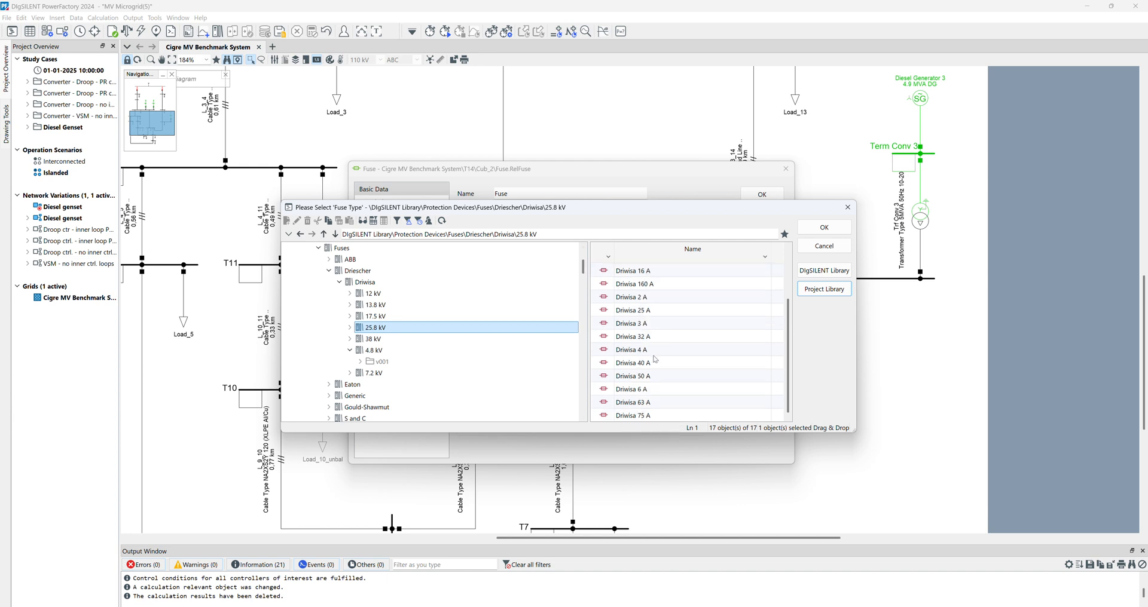
scroll(655, 359, up, 2)
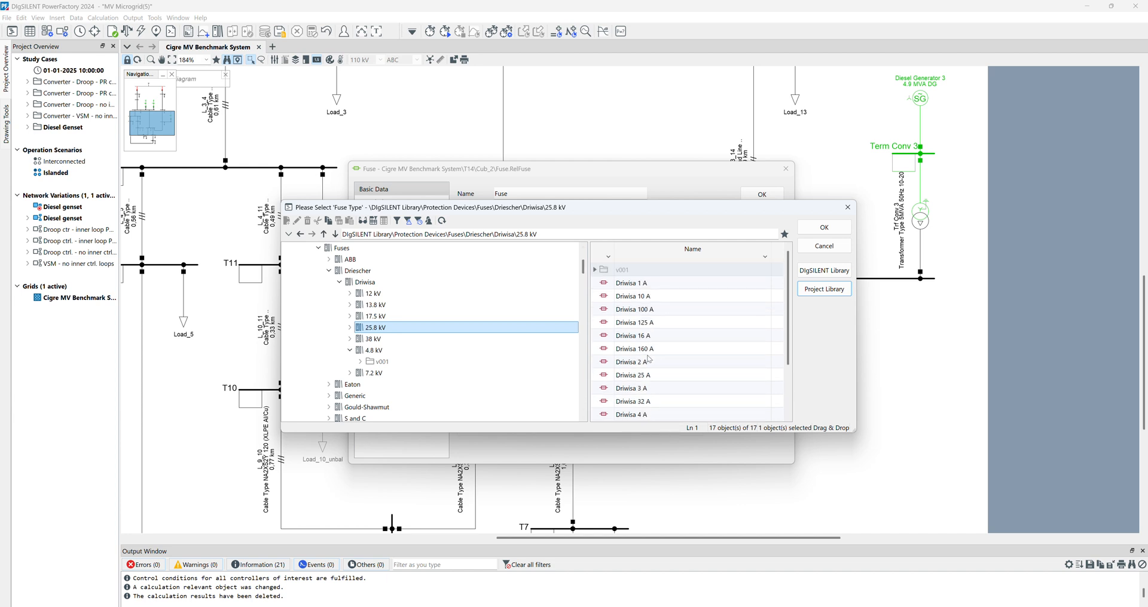
click(637, 336)
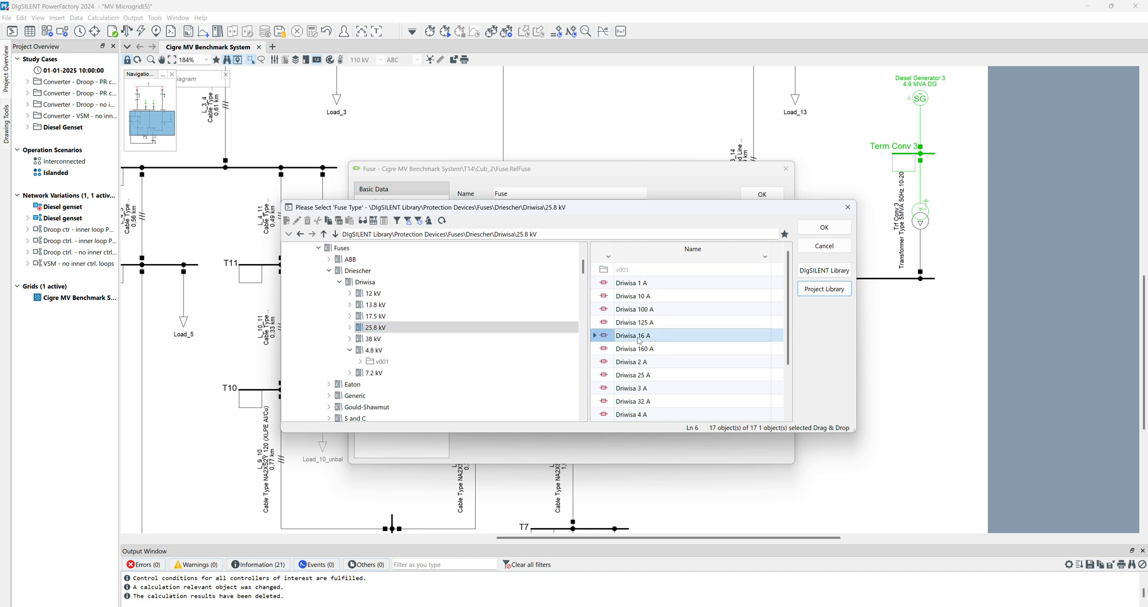
click(822, 228)
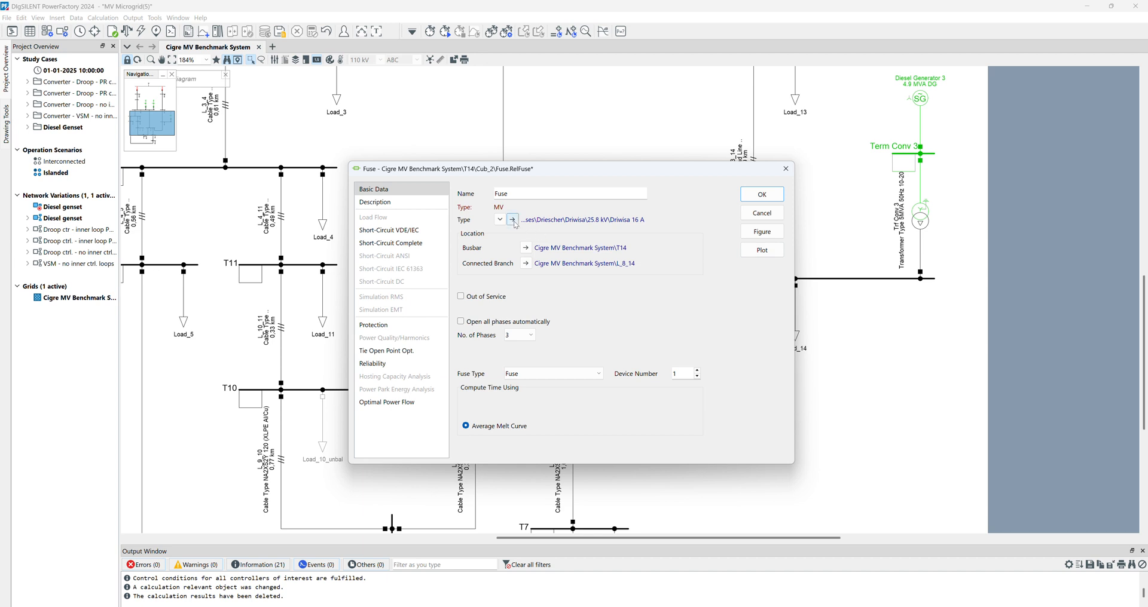
- Open the fuse's Driwisa 16 A type and display its time-current curve
click(513, 221)
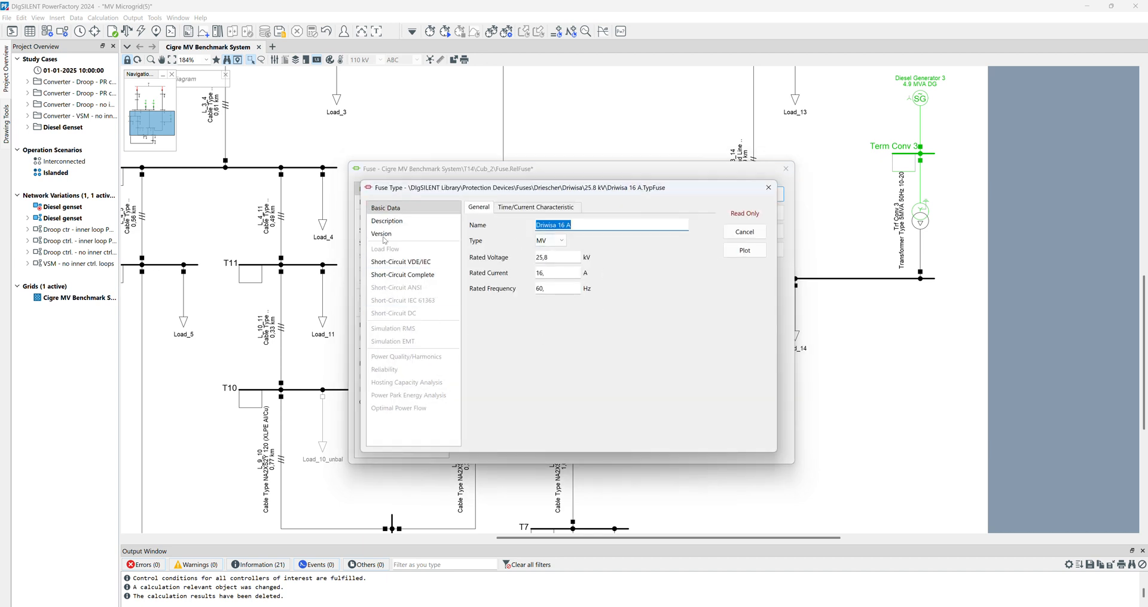
click(743, 251)
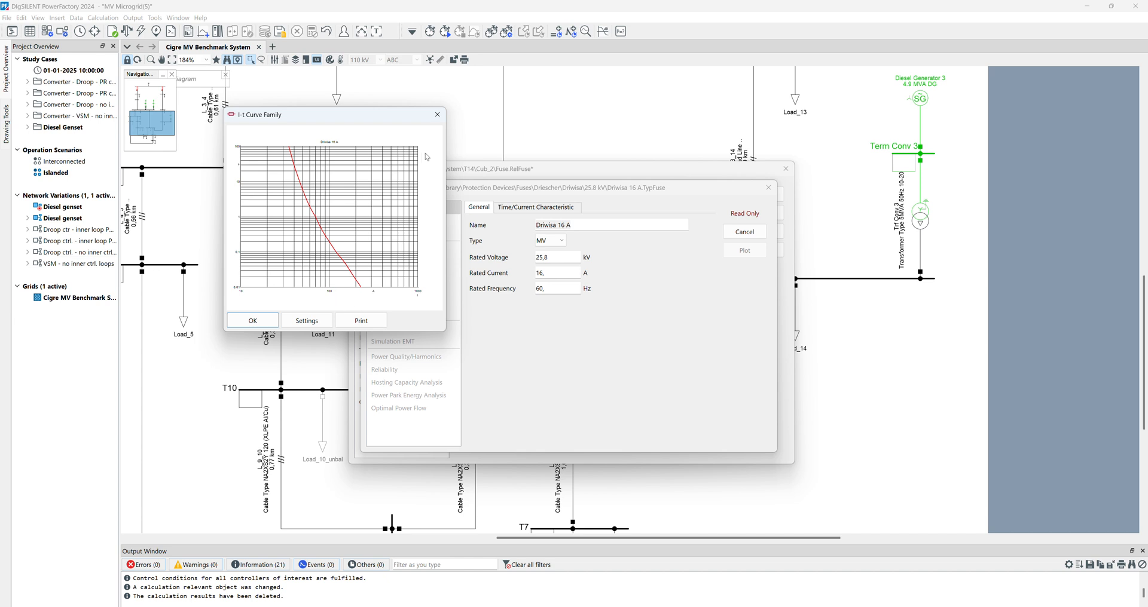
- Close the time-current curve and the fuse type unchanged, and confirm the new fuse on line L_8_14
click(437, 115)
click(757, 233)
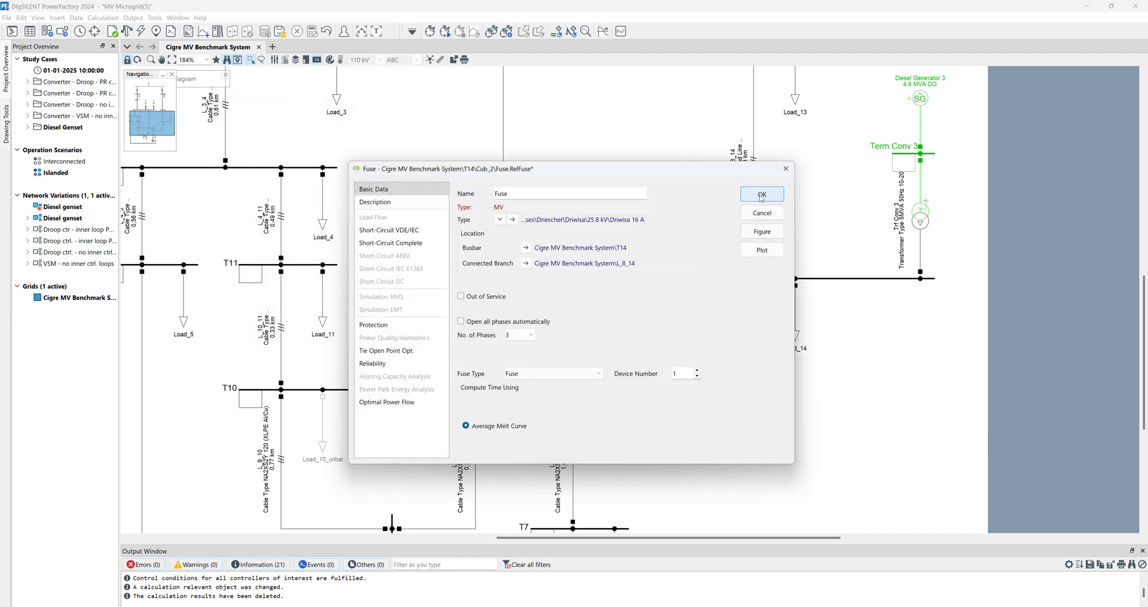
click(762, 195)
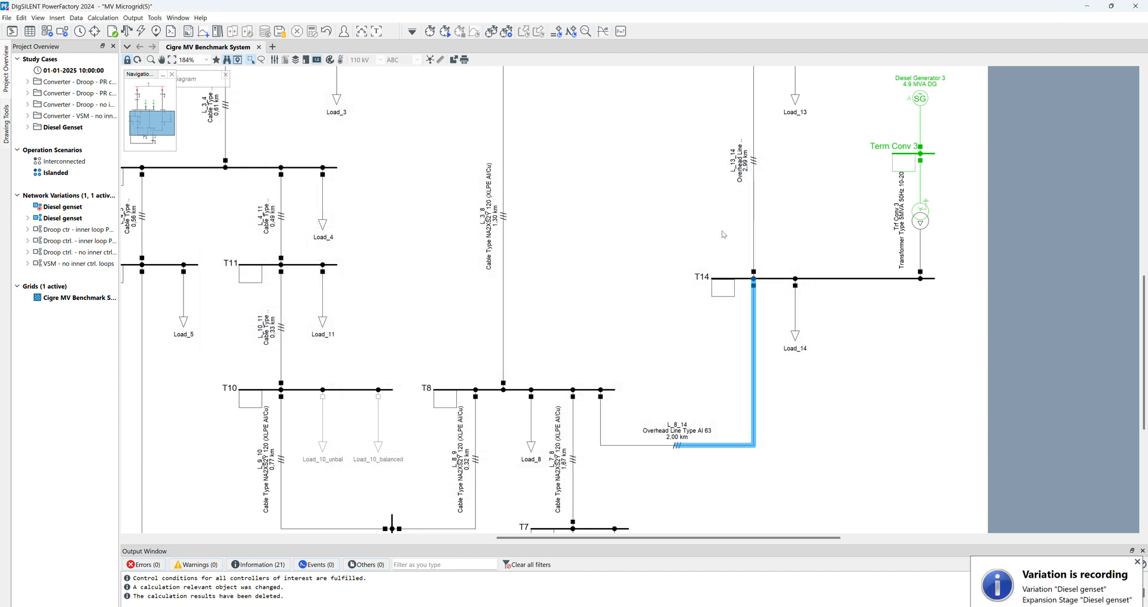
- List all devices in the cubicle of line L_8_14 at busbar T14 and close the list without changes
right_click(755, 290)
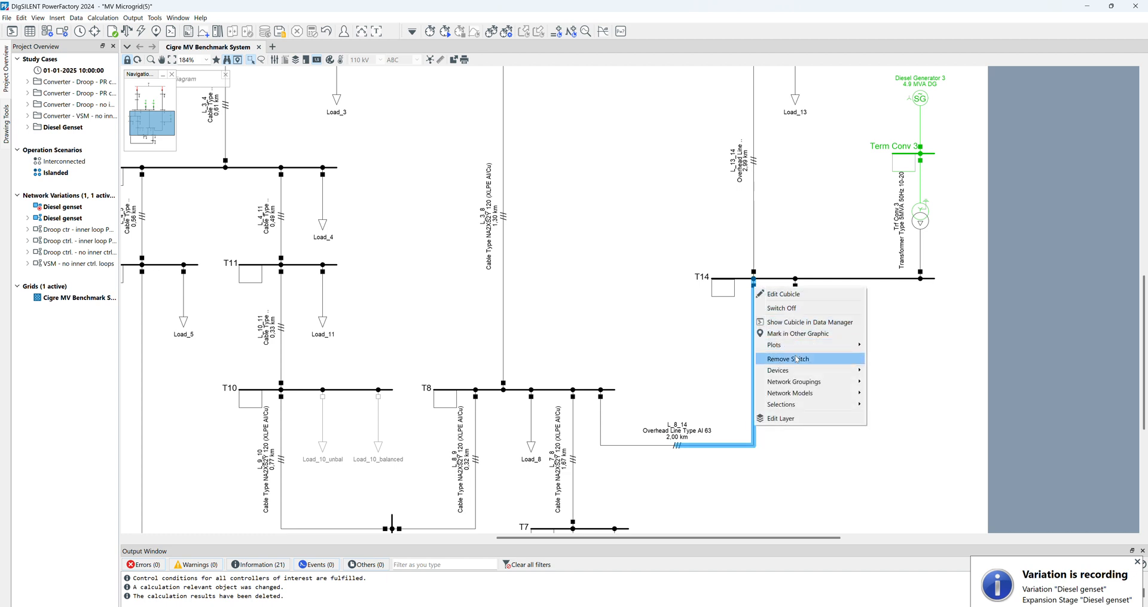
mouse_move(820, 371)
click(1007, 396)
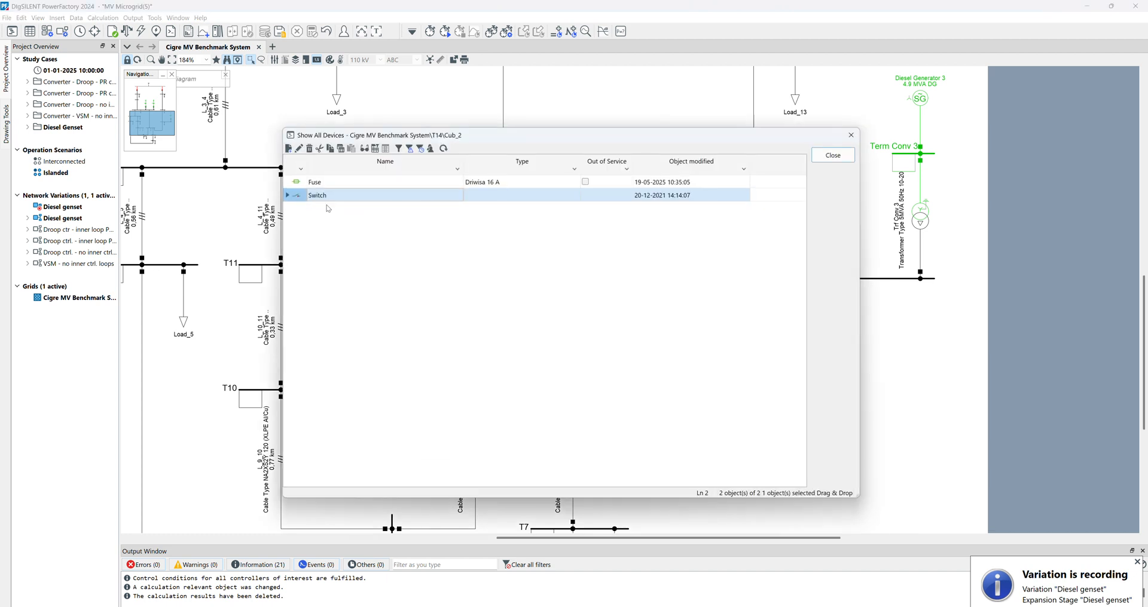
click(843, 155)
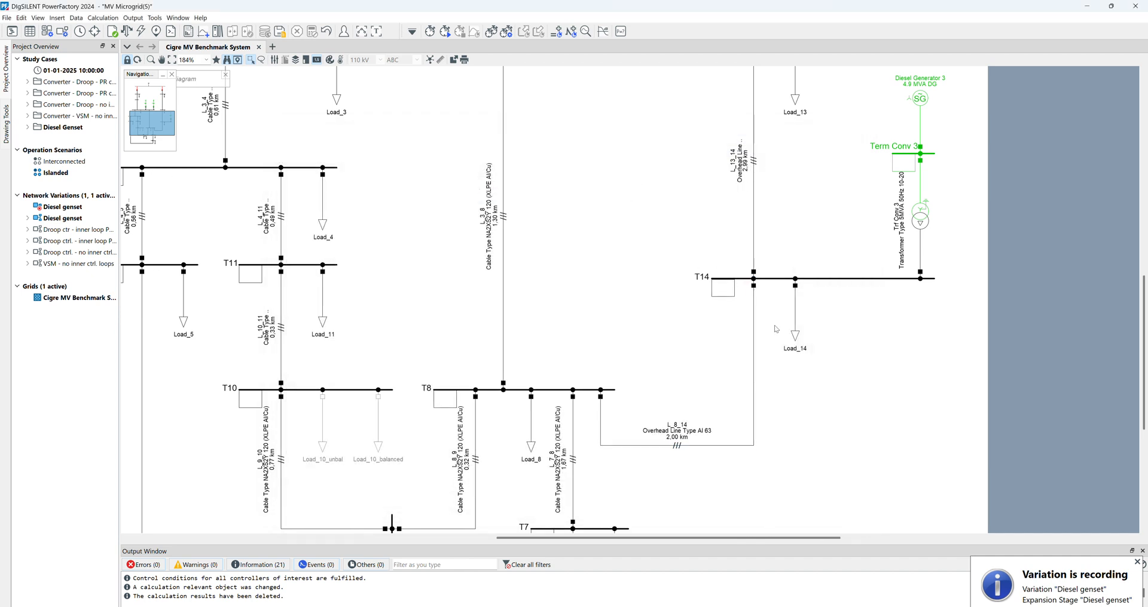
- Create a time-overcurrent plot for the cubicle of line L_8_14 at busbar T14
right_click(756, 290)
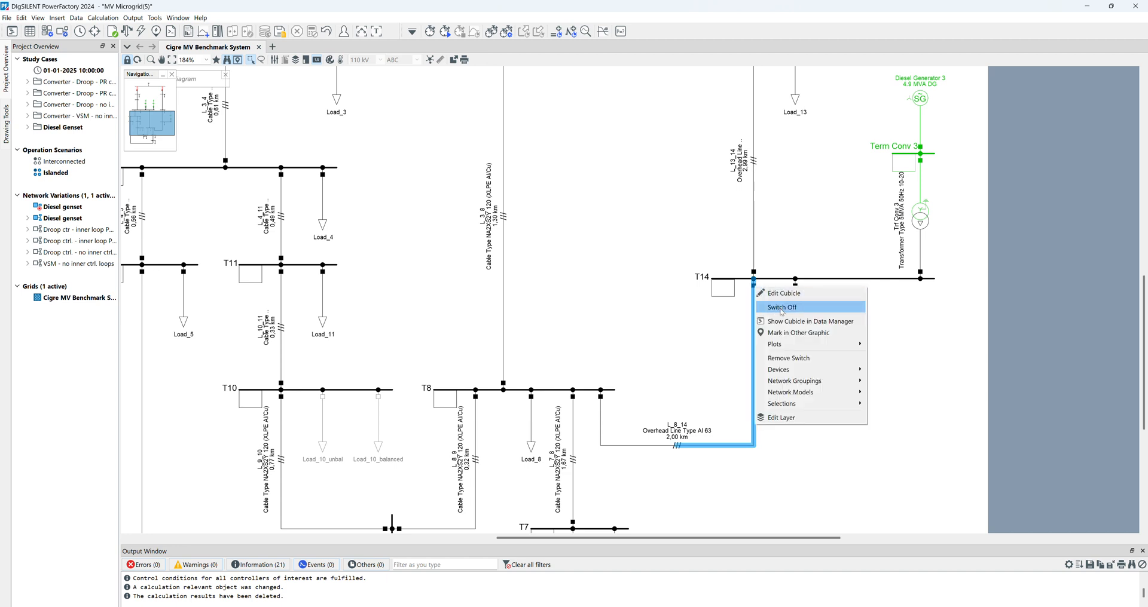
mouse_move(849, 345)
click(893, 344)
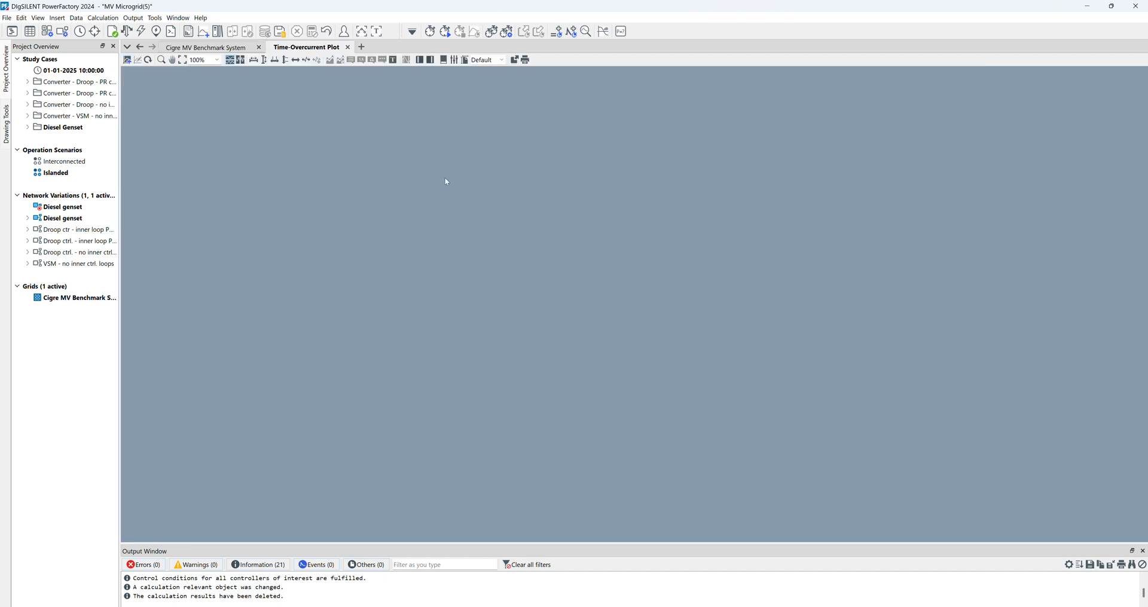
mouse_move(443, 174)
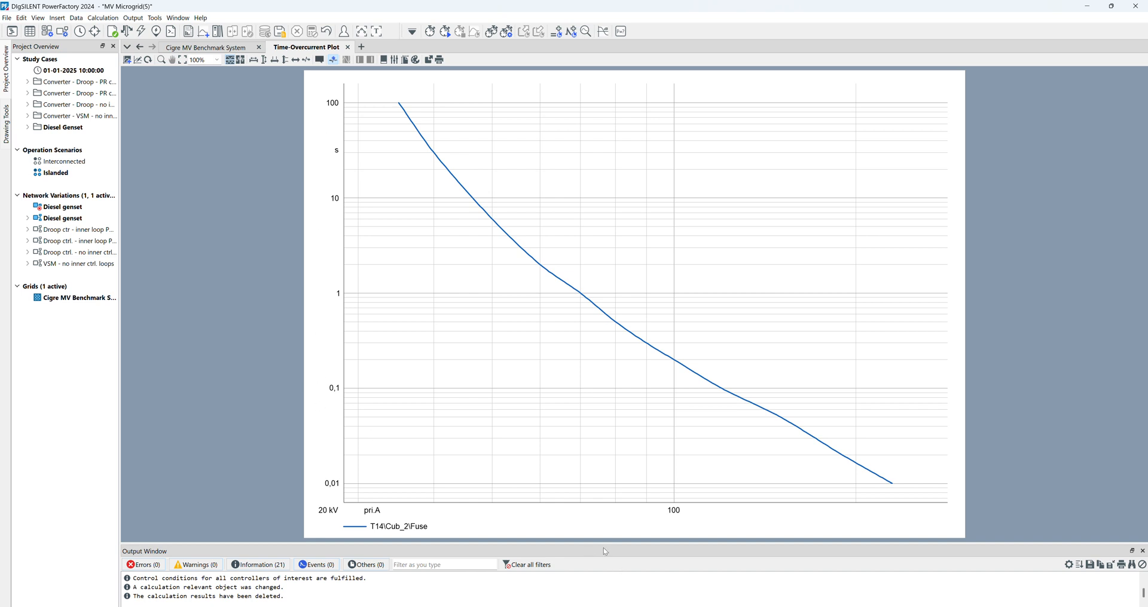
- Run a load flow and rescale the current axis of the time-overcurrent plot to include the operating current
click(127, 33)
click(749, 164)
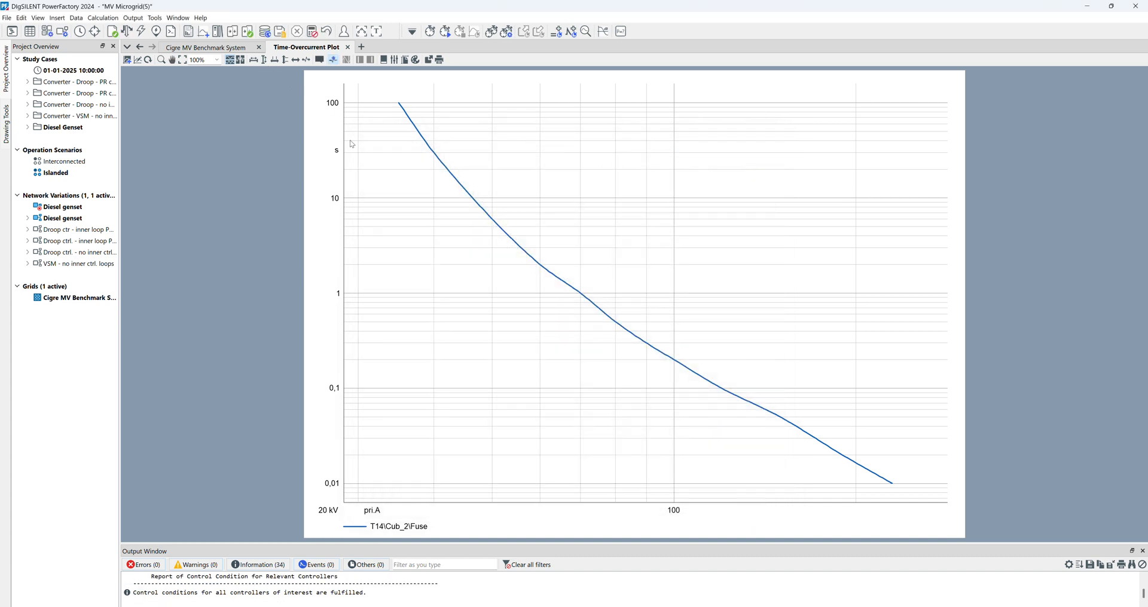
click(263, 61)
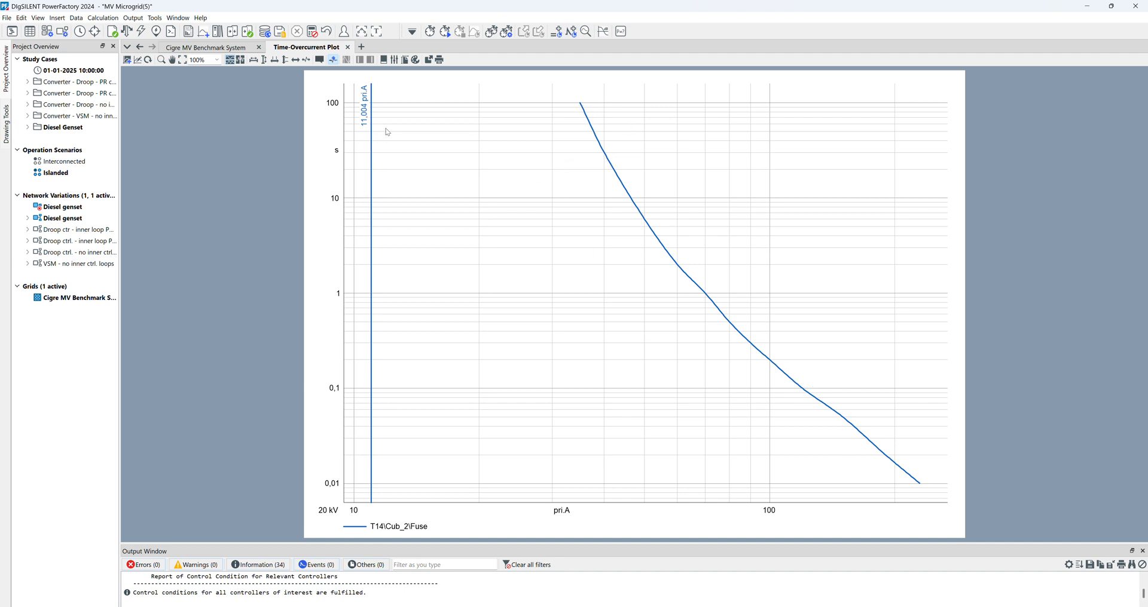
- Define a 3-phase short-circuit simulation event at 50 % of line L_8_14 and set its execution time in seconds
click(204, 48)
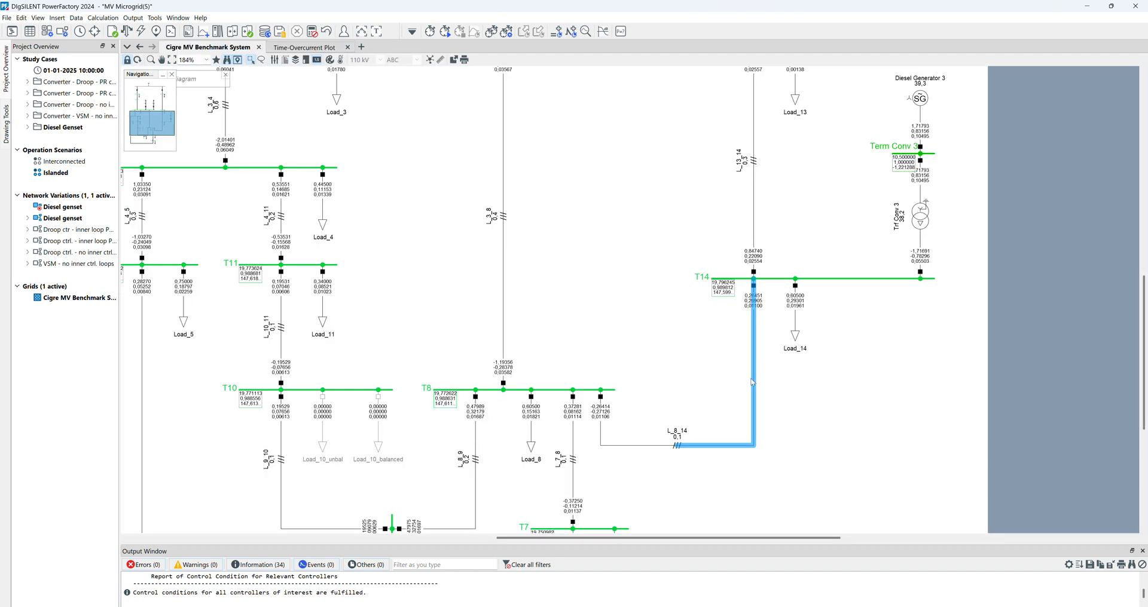
right_click(745, 445)
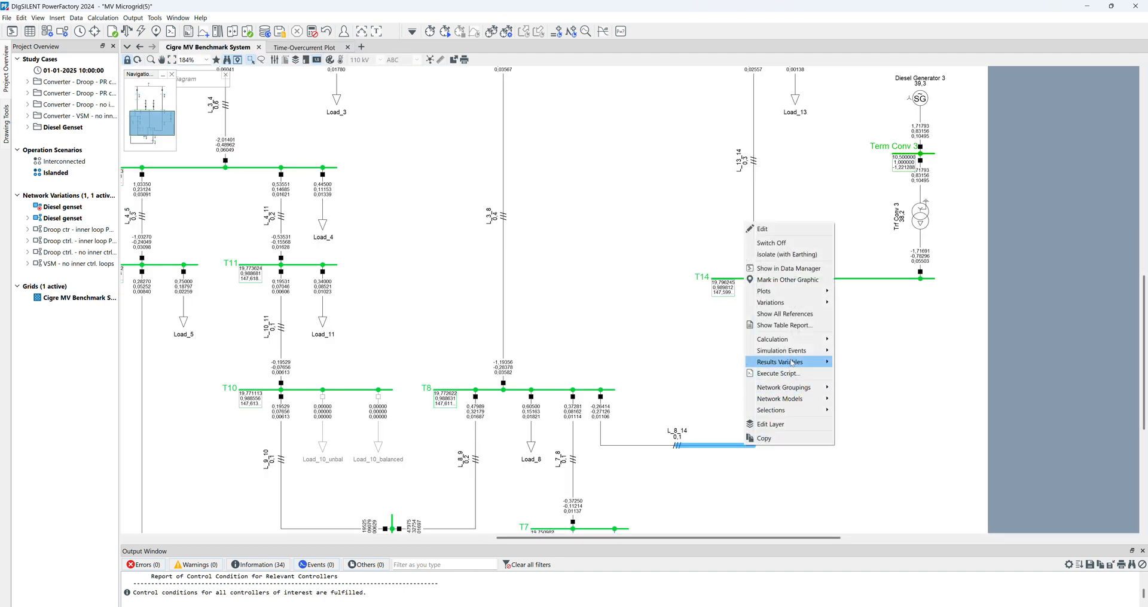
mouse_move(821, 367)
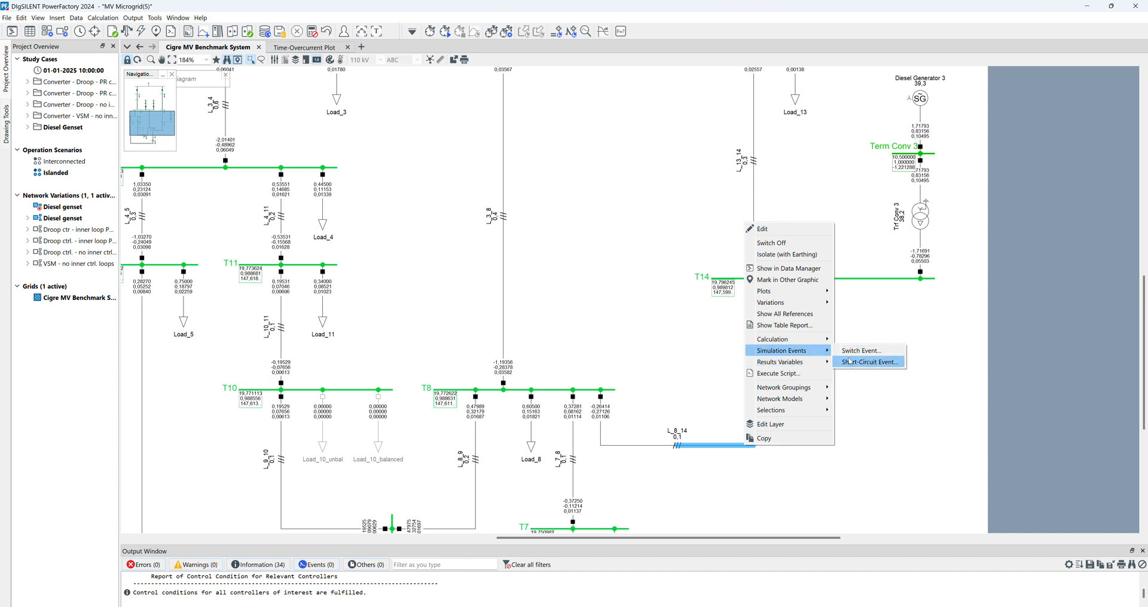
click(848, 362)
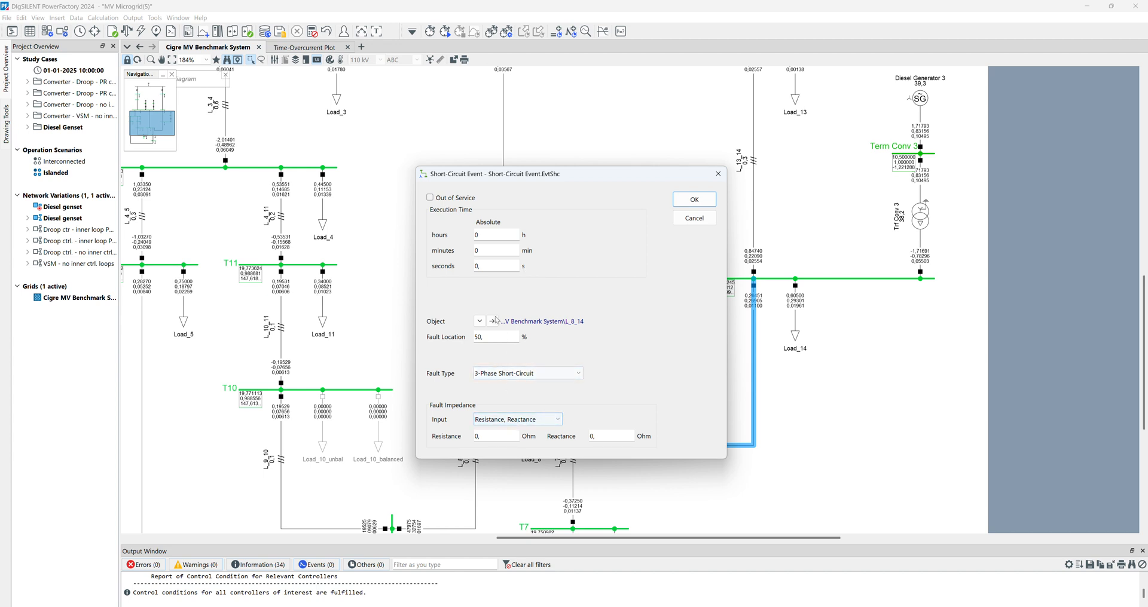
click(512, 267)
text(5)
click(693, 206)
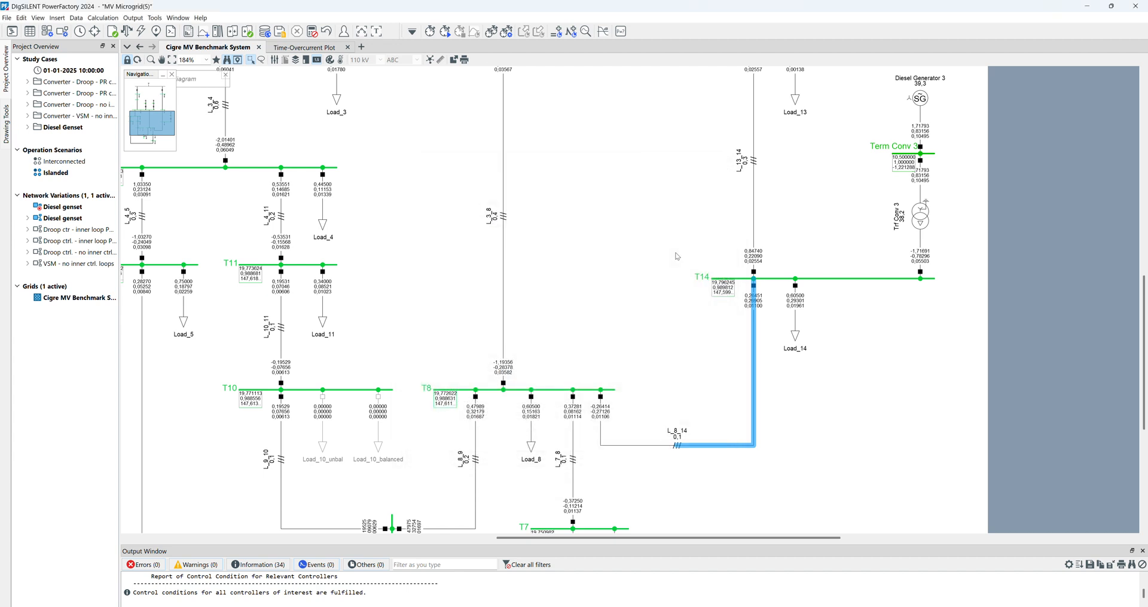
- Calculate the initial conditions for instantaneous values (EMT) and run the time-domain simulation of the short-circuit event
click(430, 31)
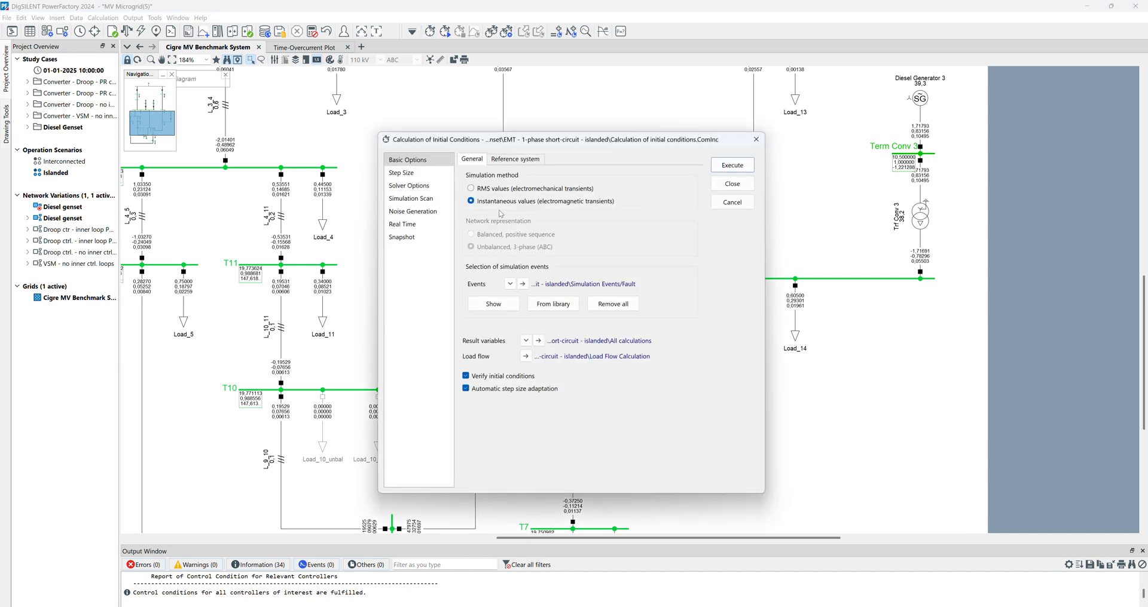
click(722, 171)
click(445, 31)
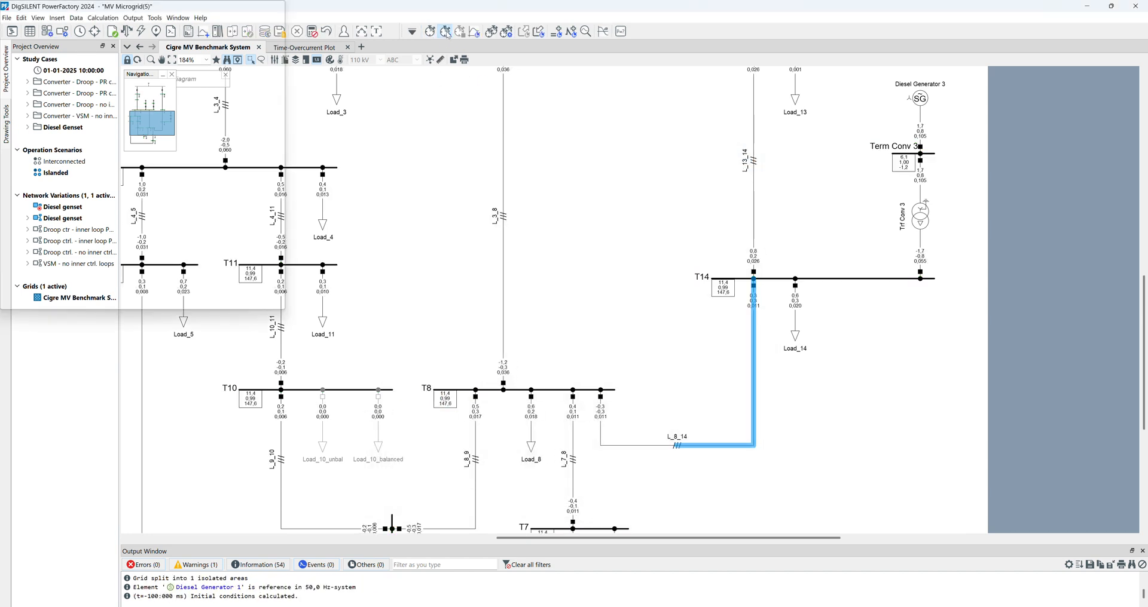
click(669, 191)
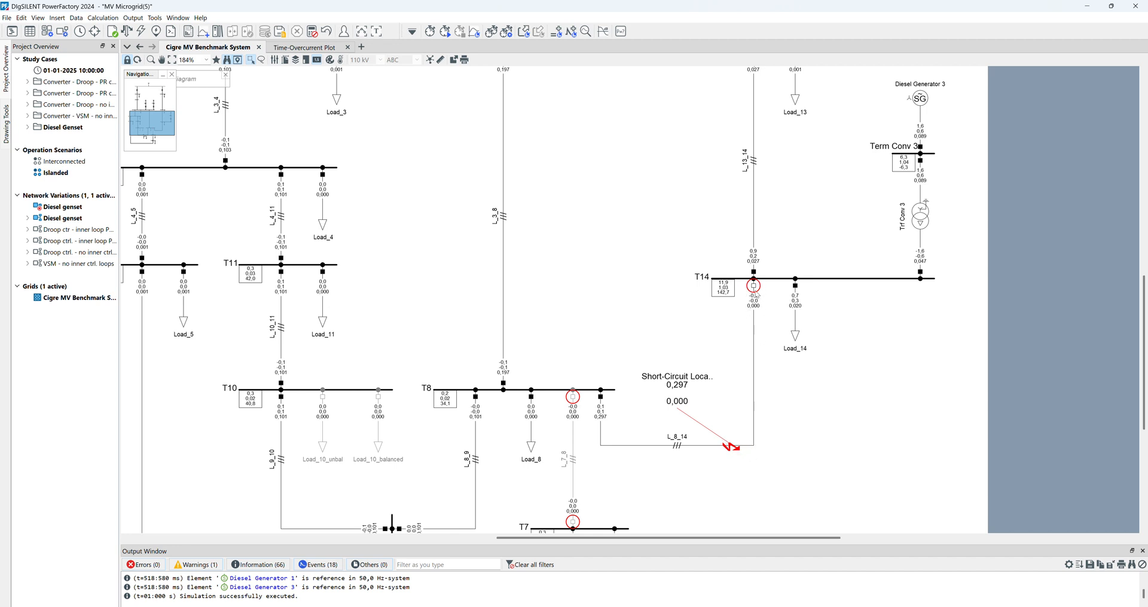
- Reset the simulation results and run a VDE 0102 / DIN EN 60909-0 3-phase maximum short-circuit calculation at 50 % of line L_8_14
click(312, 31)
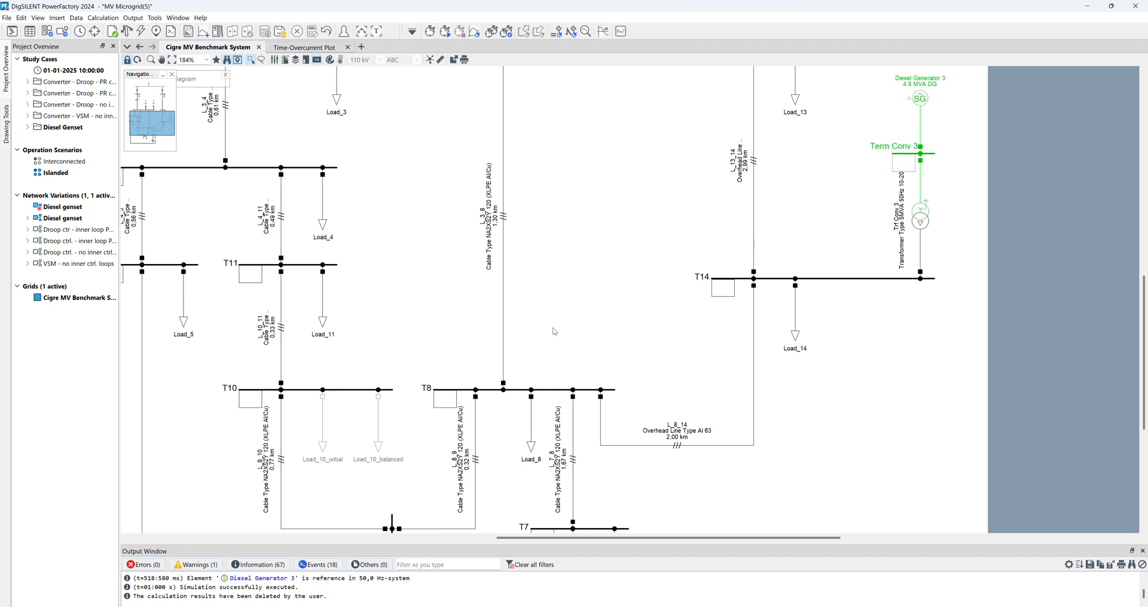
right_click(754, 382)
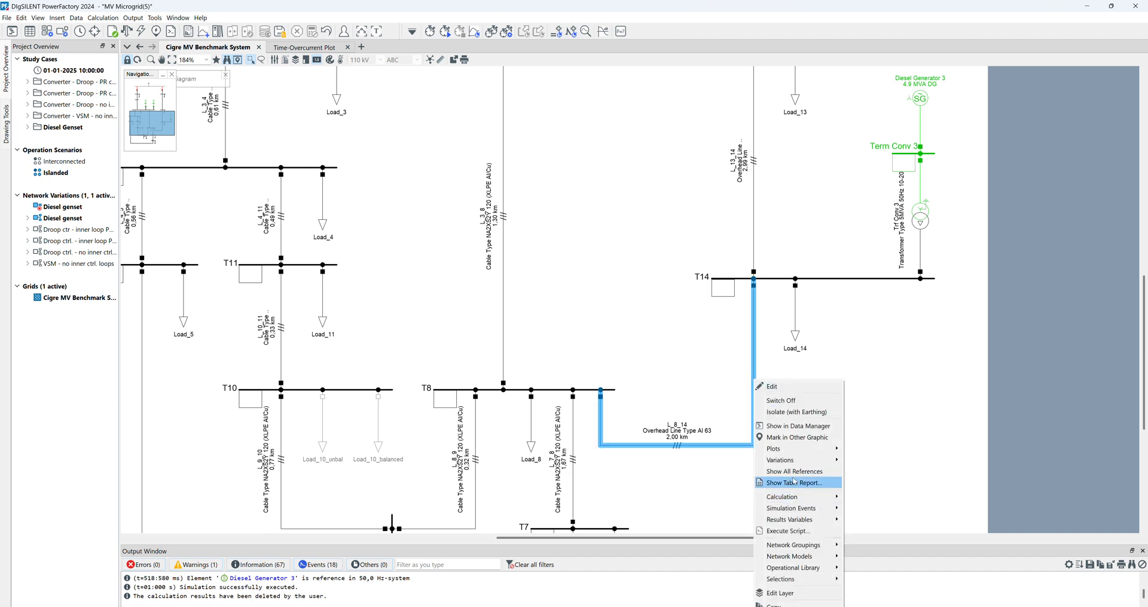
mouse_move(798, 495)
click(864, 497)
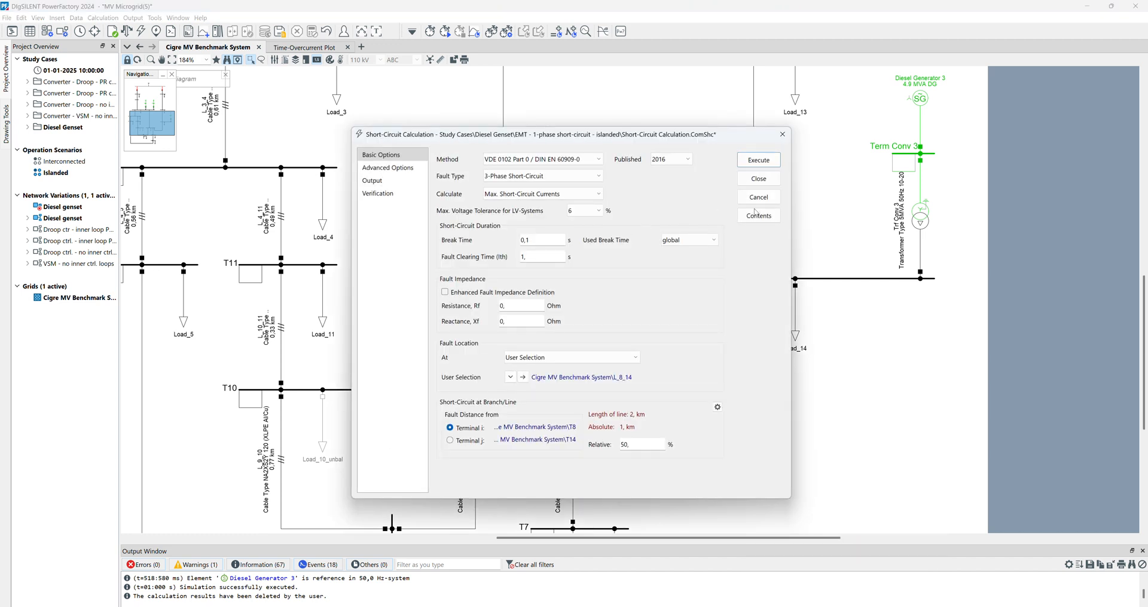
click(758, 160)
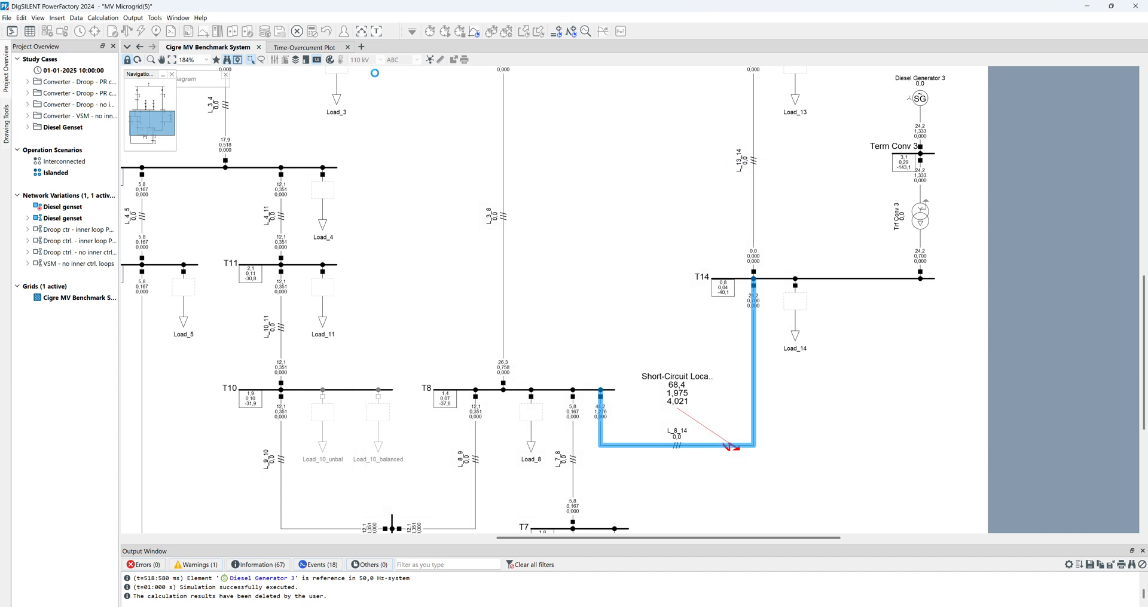
- View the short-circuit current against the fuse curve by rescaling the time-overcurrent plot's current axis, and return to the network diagram
click(326, 49)
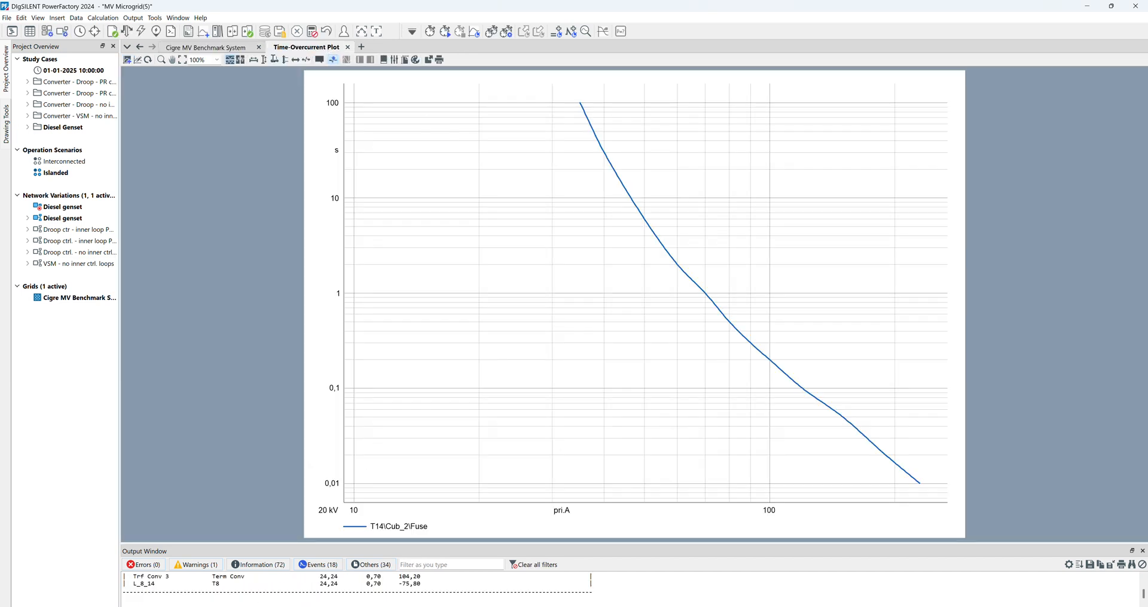
click(255, 60)
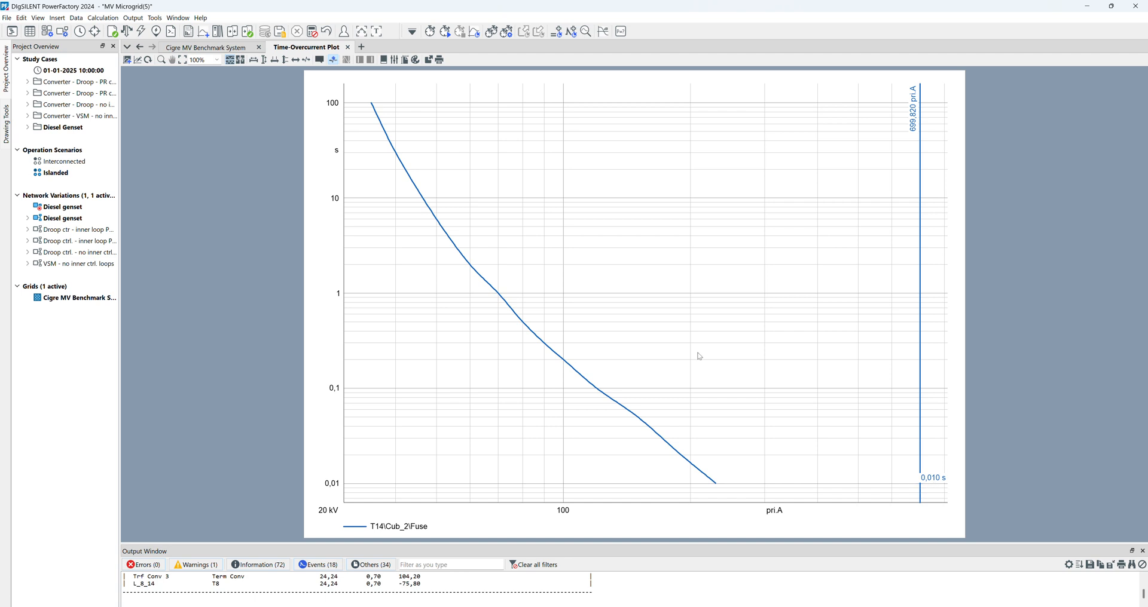
click(207, 47)
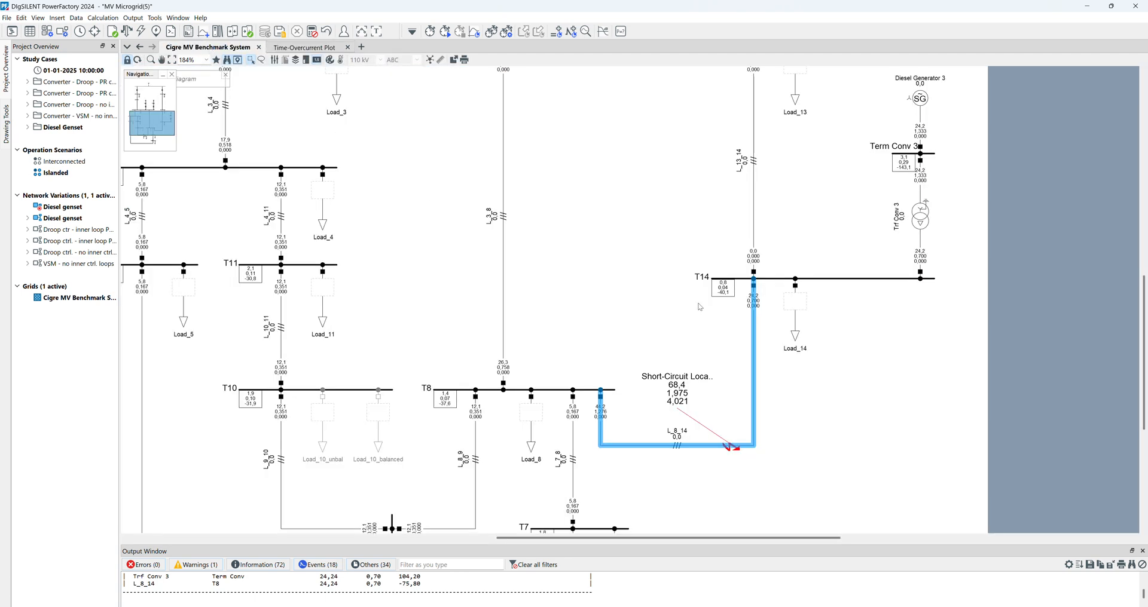